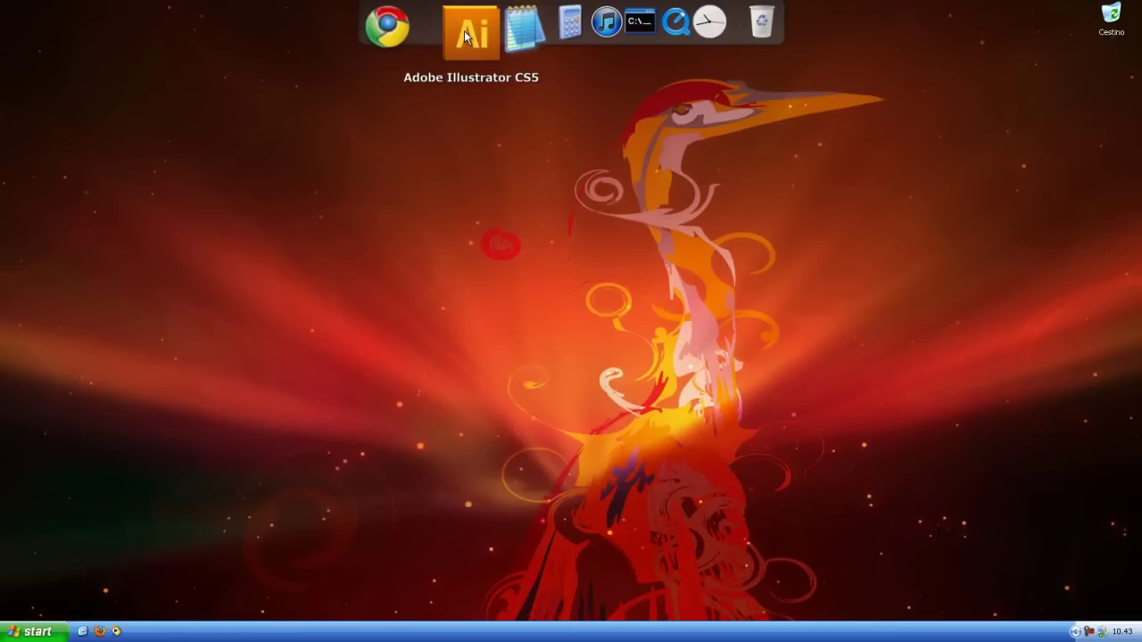
# Step: Launch Adobe Illustrator CS5 from the desktop
pyautogui.click(467, 36)
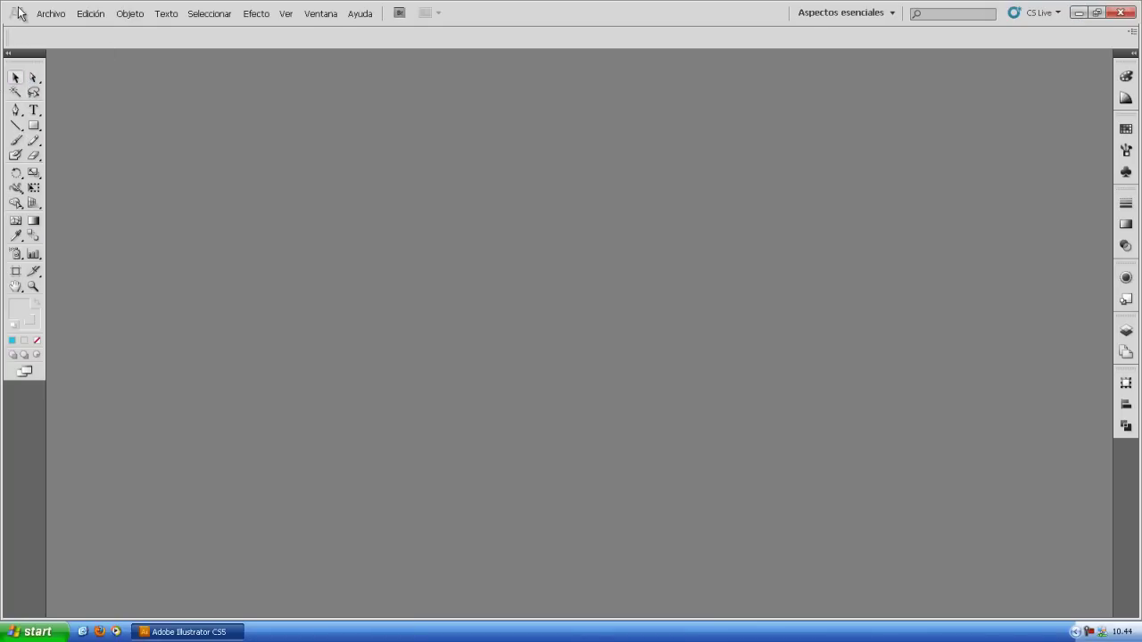
pyautogui.click(51, 13)
pyautogui.click(57, 14)
pyautogui.click(1128, 77)
pyautogui.click(1127, 77)
# Step: Detach the collapsed panel column from its dock and dock it again at the workspace edge
pyautogui.moveTo(1123, 55); pyautogui.dragTo(1097, 78)
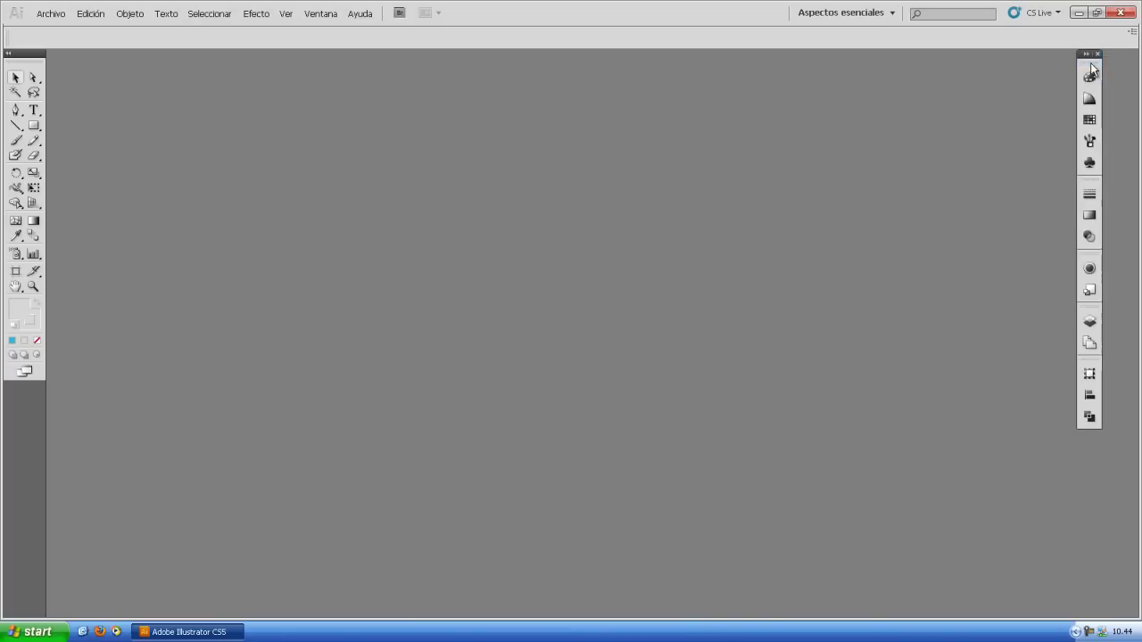
pyautogui.moveTo(1087, 67)
pyautogui.mouseDown()
pyautogui.moveTo(1122, 68)
pyautogui.moveTo(1096, 71)
pyautogui.mouseUp()
pyautogui.moveTo(1081, 57); pyautogui.dragTo(1134, 57)
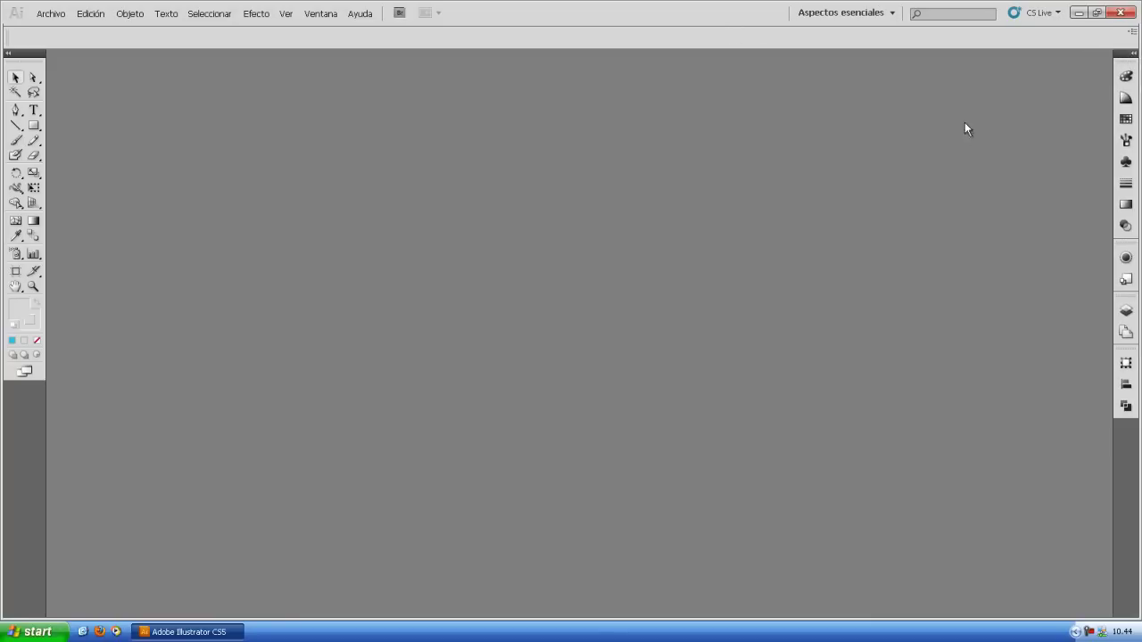
pyautogui.click(857, 12)
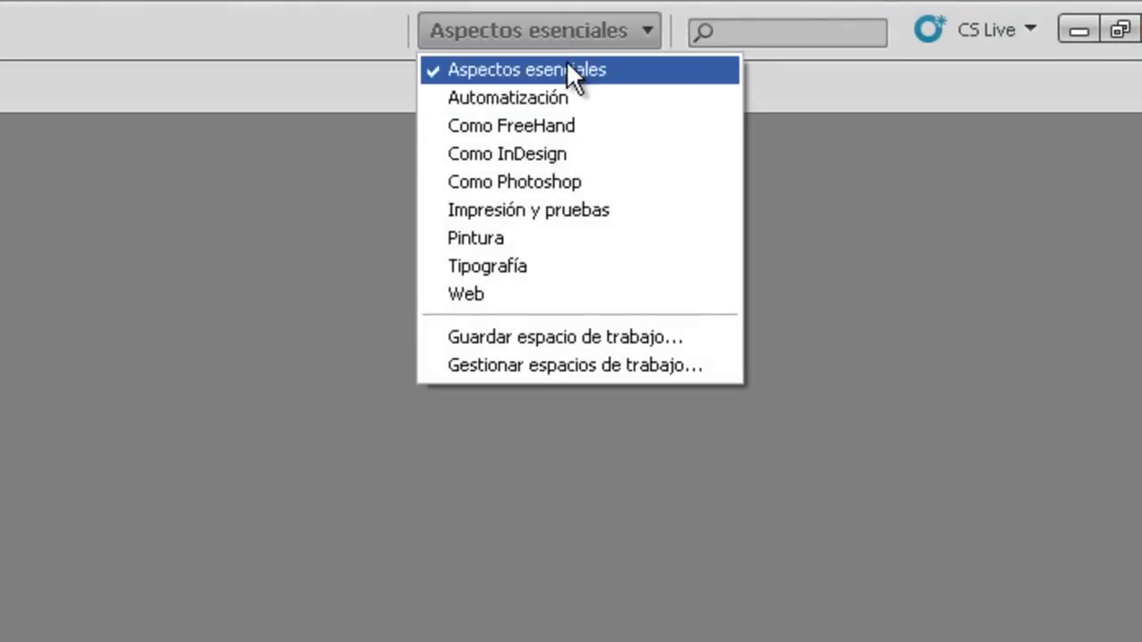
pyautogui.click(616, 336)
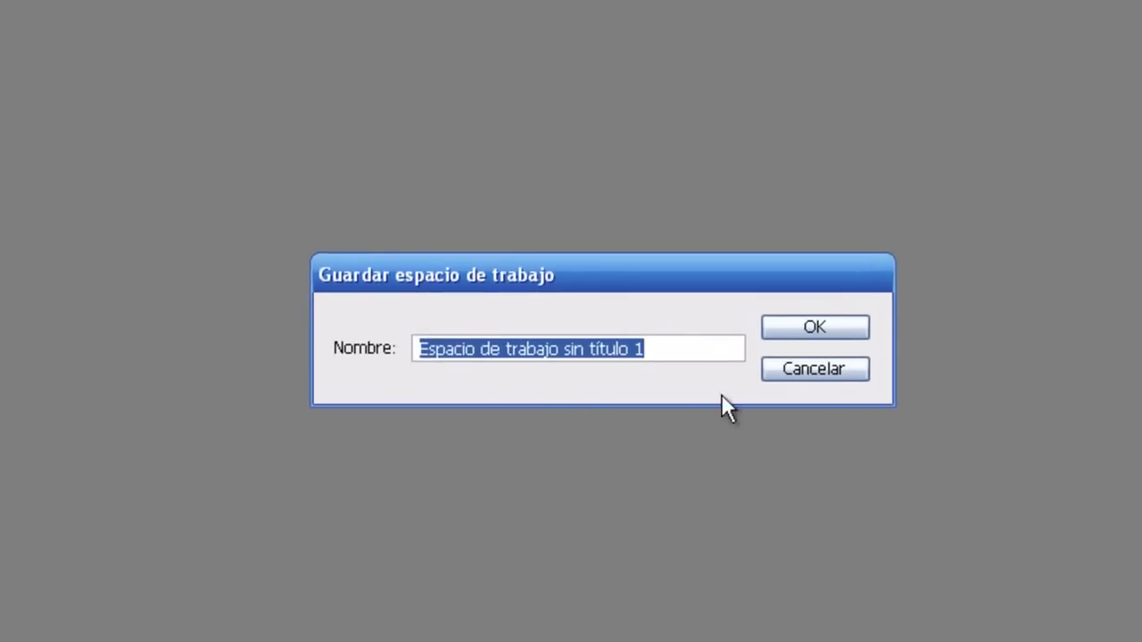
pyautogui.click(842, 374)
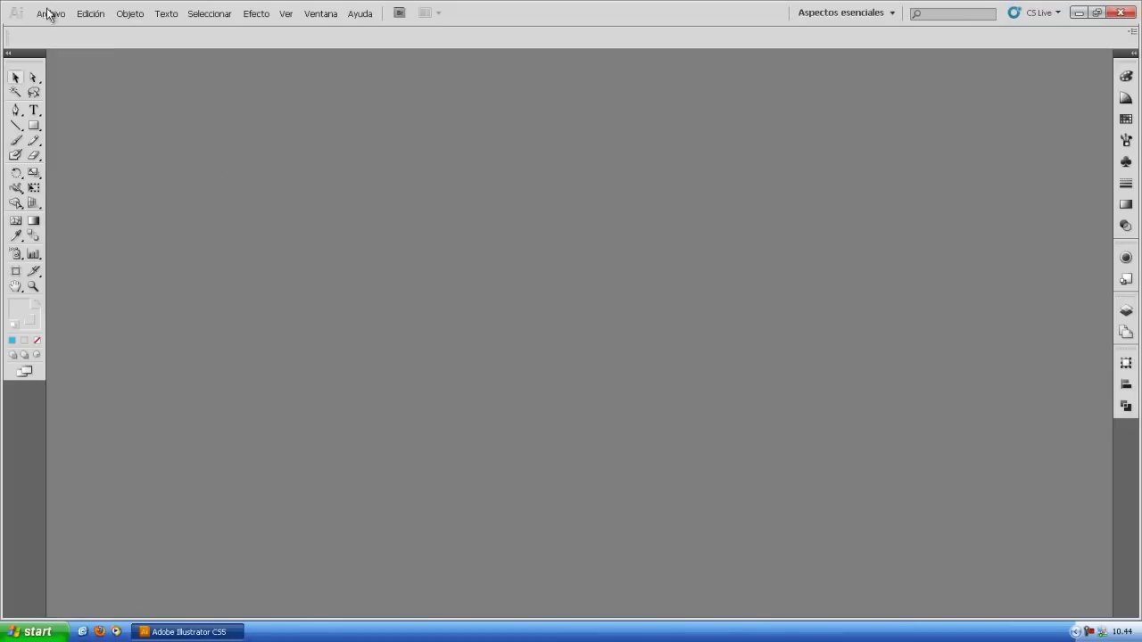
# Step: Begin a new document using the Web document profile
pyautogui.click(48, 13)
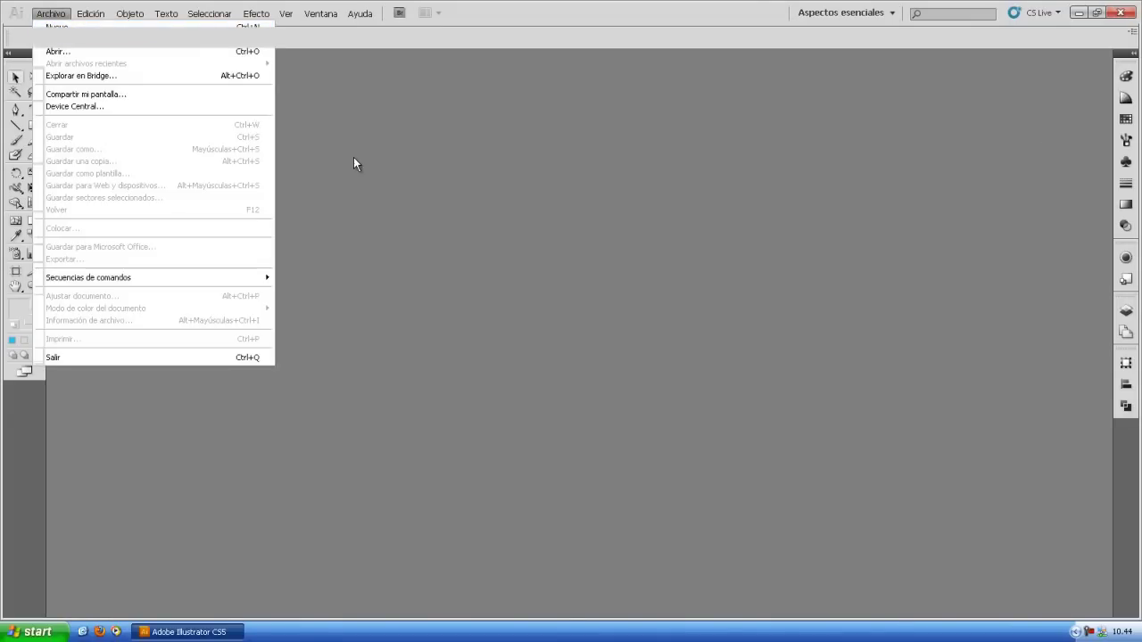
pyautogui.hotkey('ctrl', 'n')
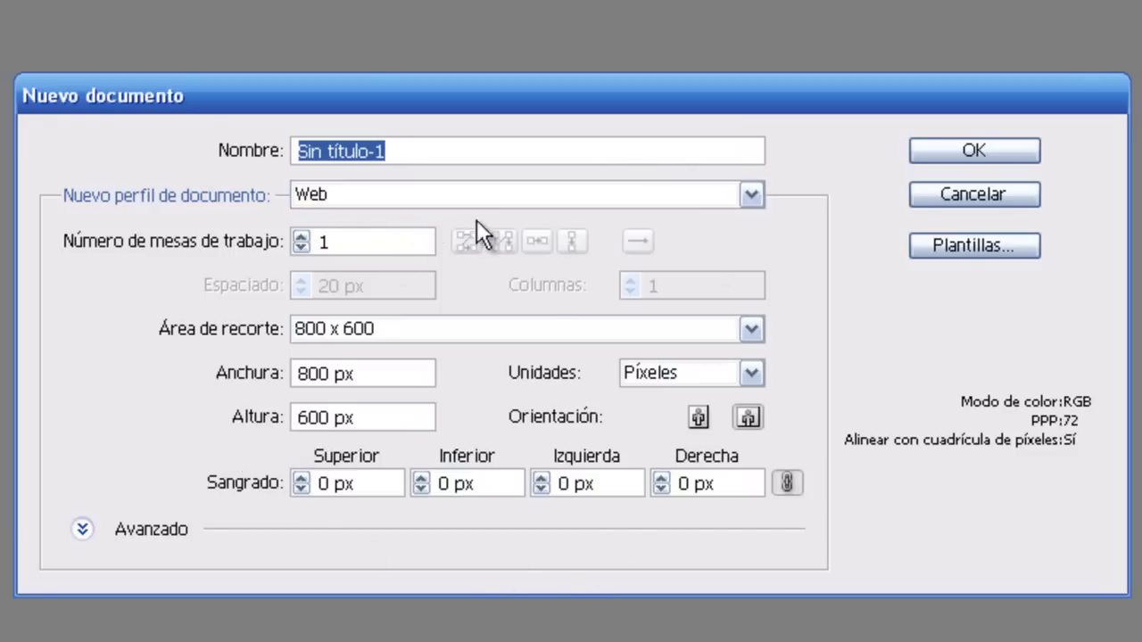
pyautogui.click(423, 201)
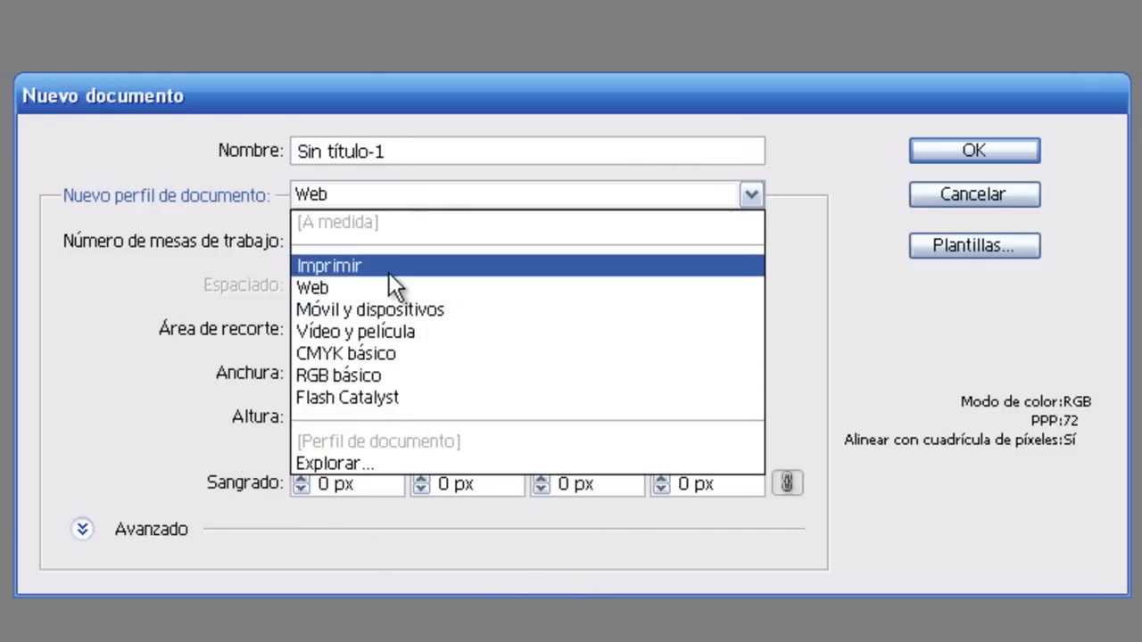
pyautogui.click(408, 291)
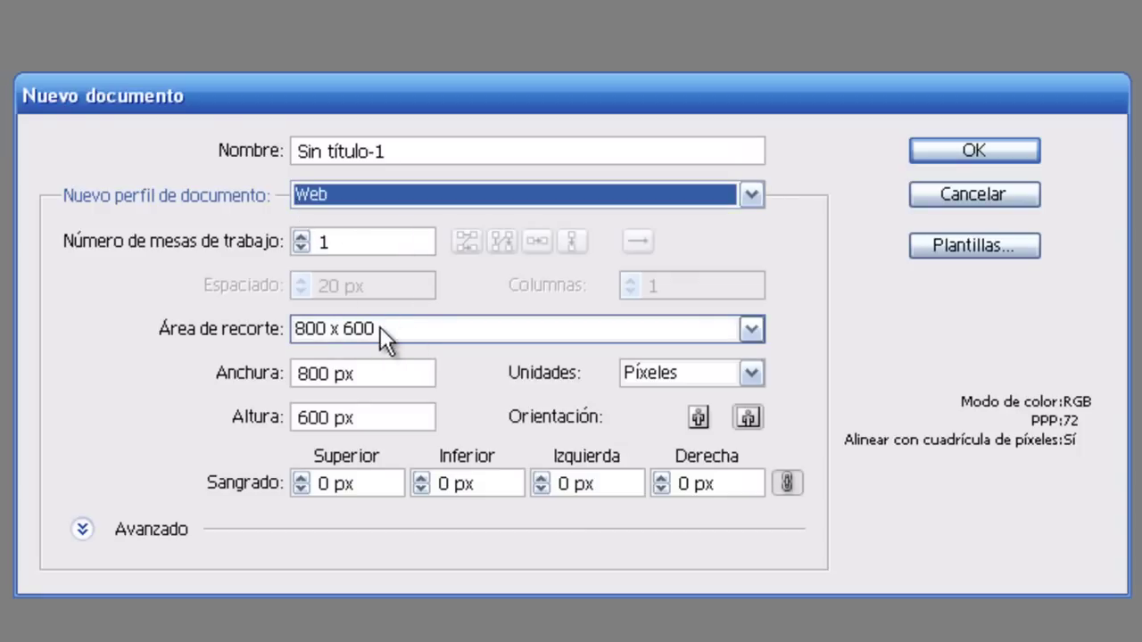
# Step: Examine the new document's width, crop area, units and advanced settings
pyautogui.click(353, 373)
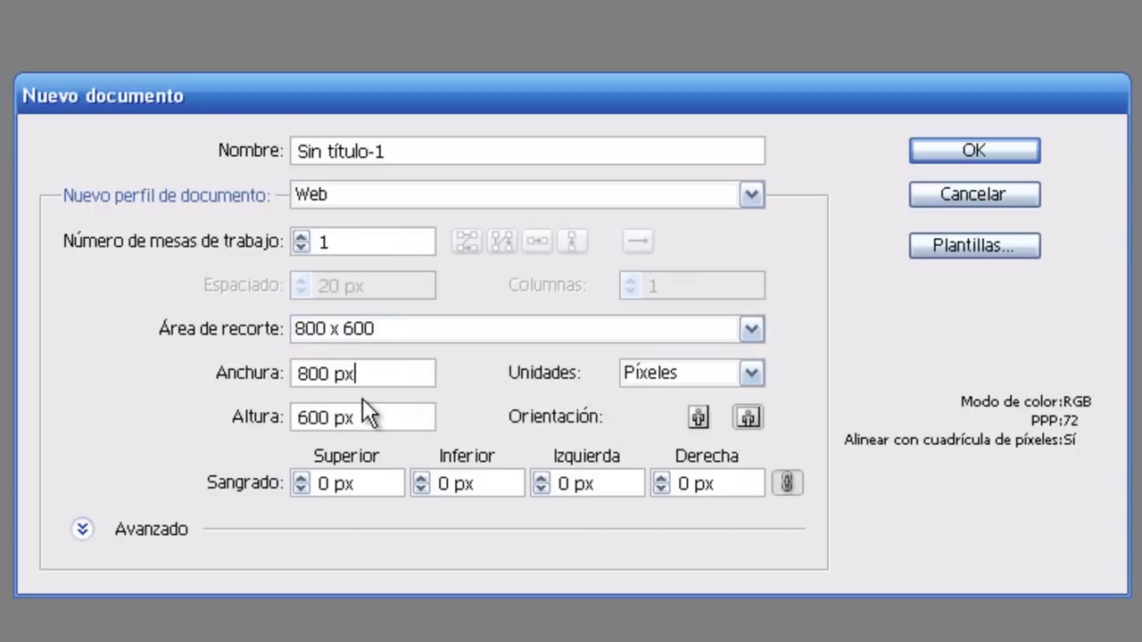
pyautogui.click(390, 332)
pyautogui.click(390, 332)
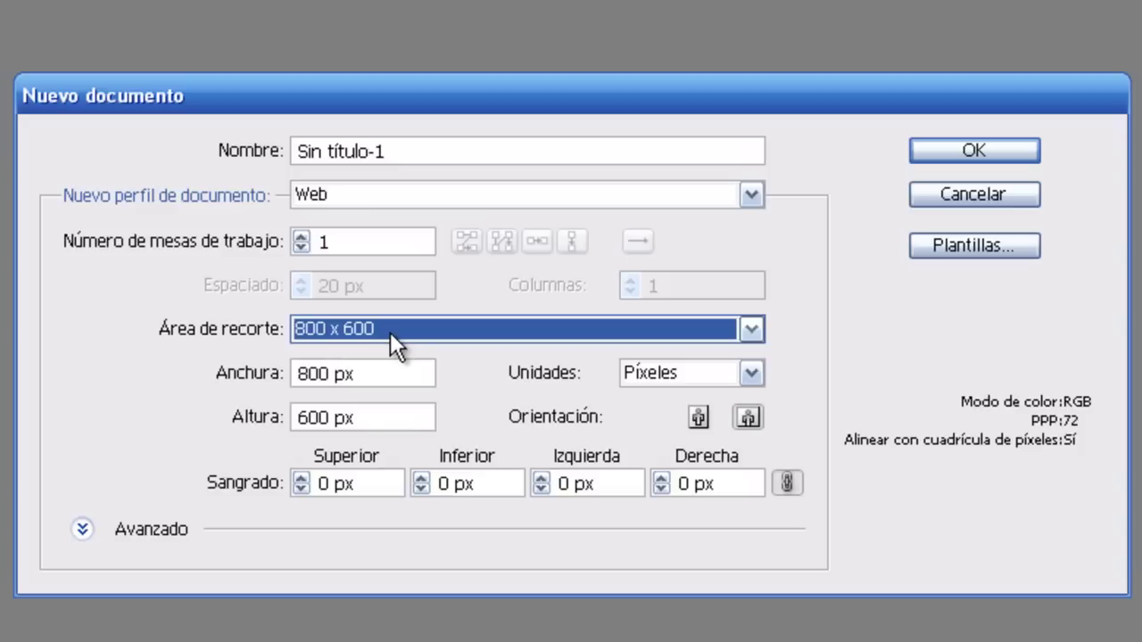
pyautogui.click(677, 370)
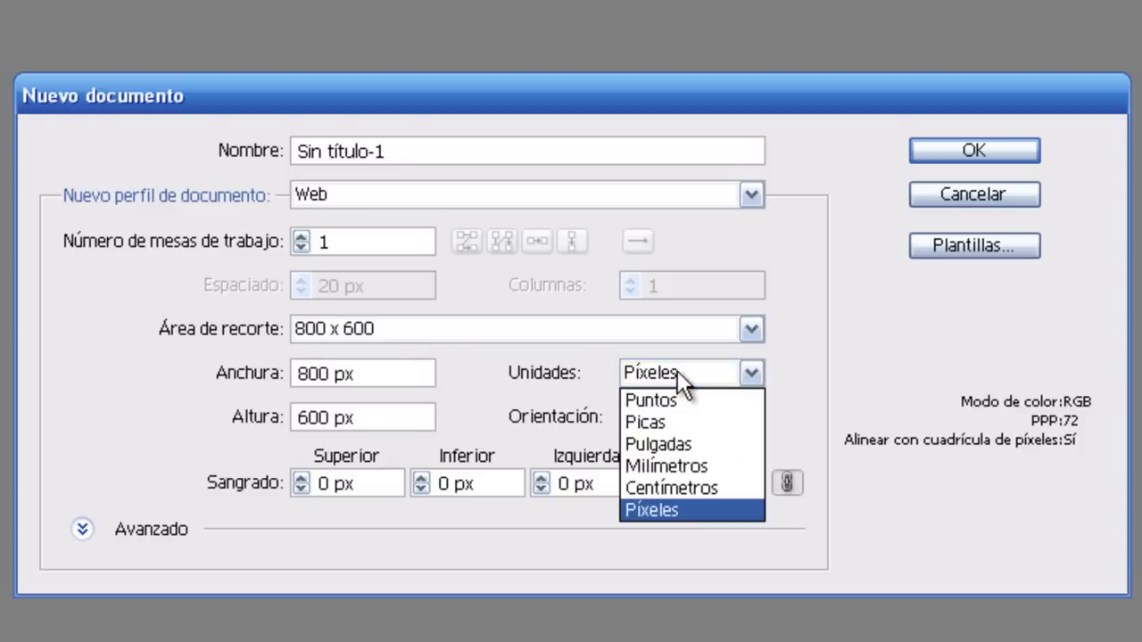
pyautogui.click(677, 370)
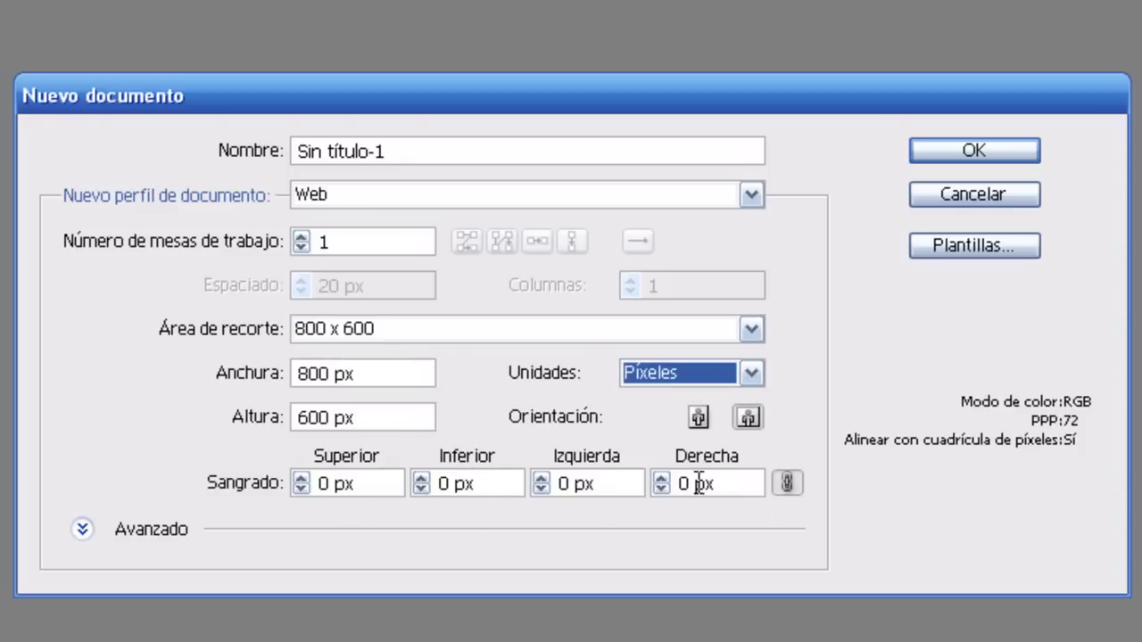
pyautogui.click(83, 531)
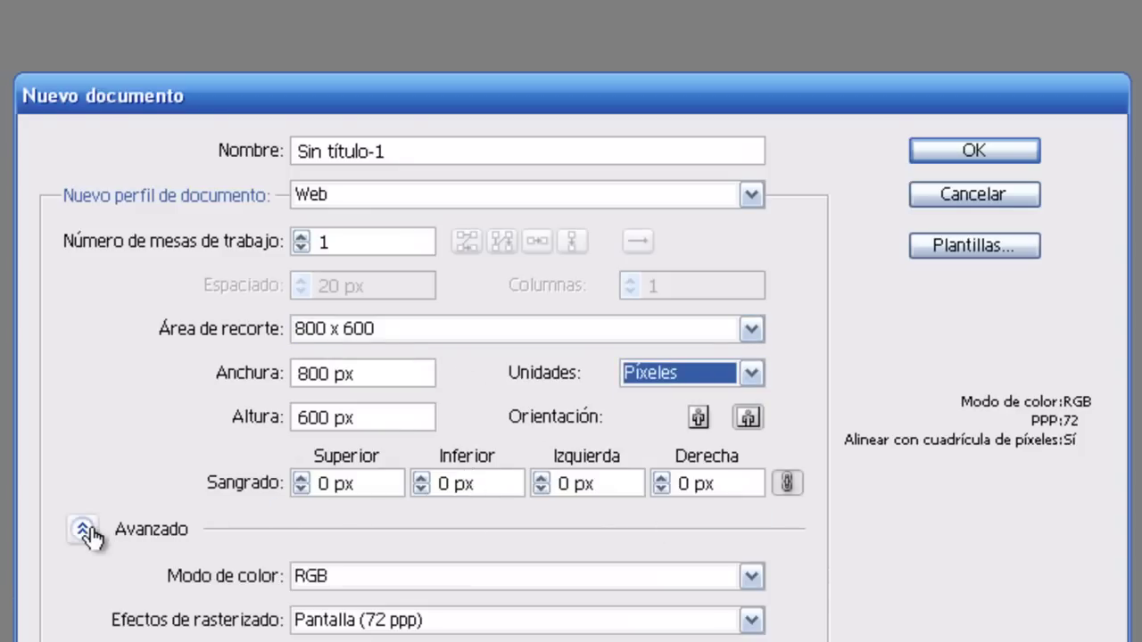
pyautogui.click(83, 531)
# Step: Name the document Nuevo and create it with the 800 x 600 px Web settings
pyautogui.click(413, 154)
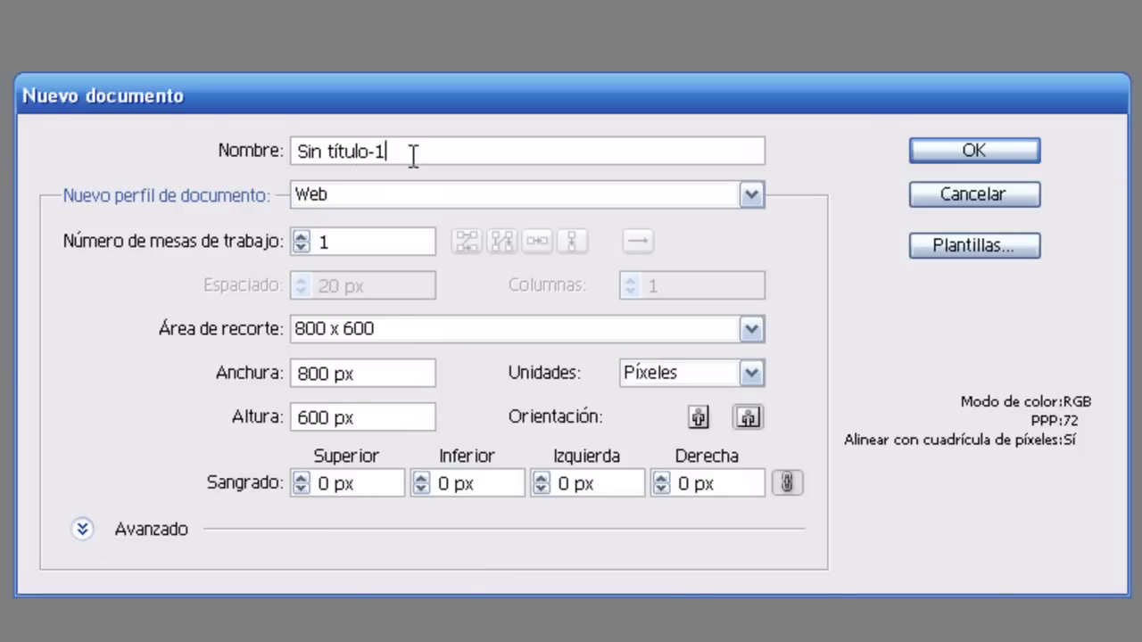
pyautogui.moveTo(413, 154); pyautogui.dragTo(13, 162)
pyautogui.press('BackSpace')
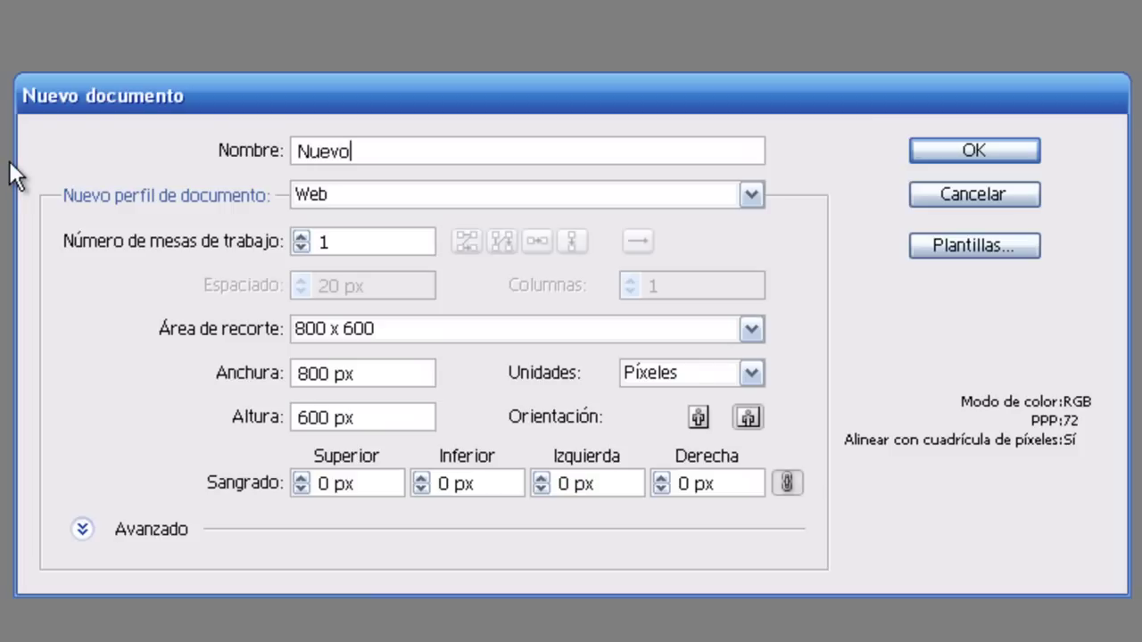
pyautogui.click(994, 147)
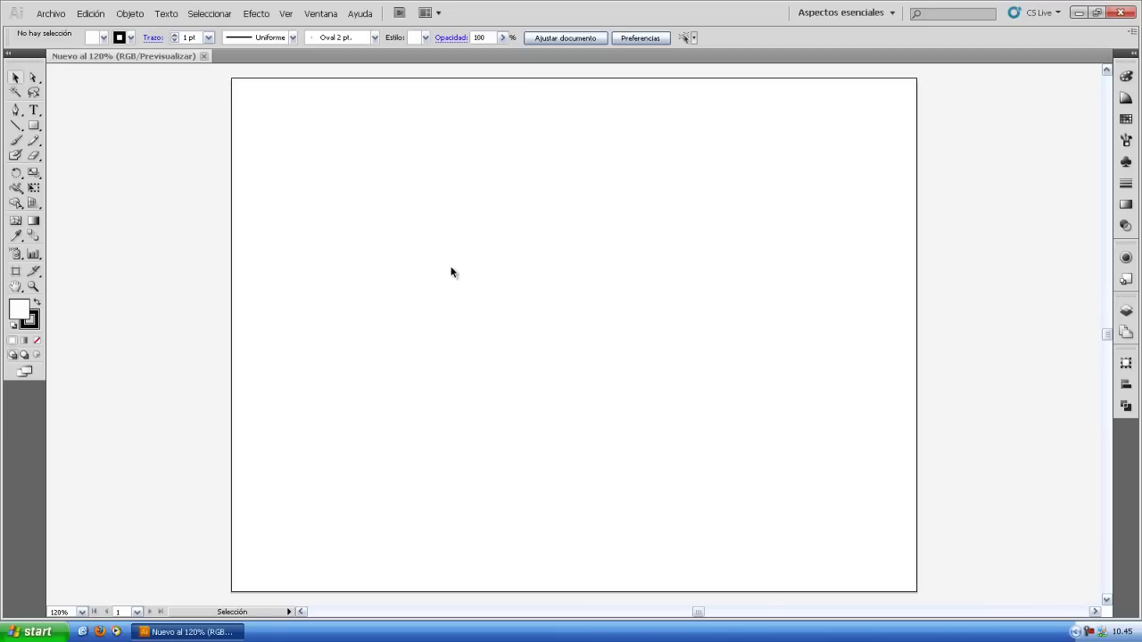
pyautogui.moveTo(396, 195); pyautogui.dragTo(474, 351)
pyautogui.click(82, 612)
pyautogui.click(81, 613)
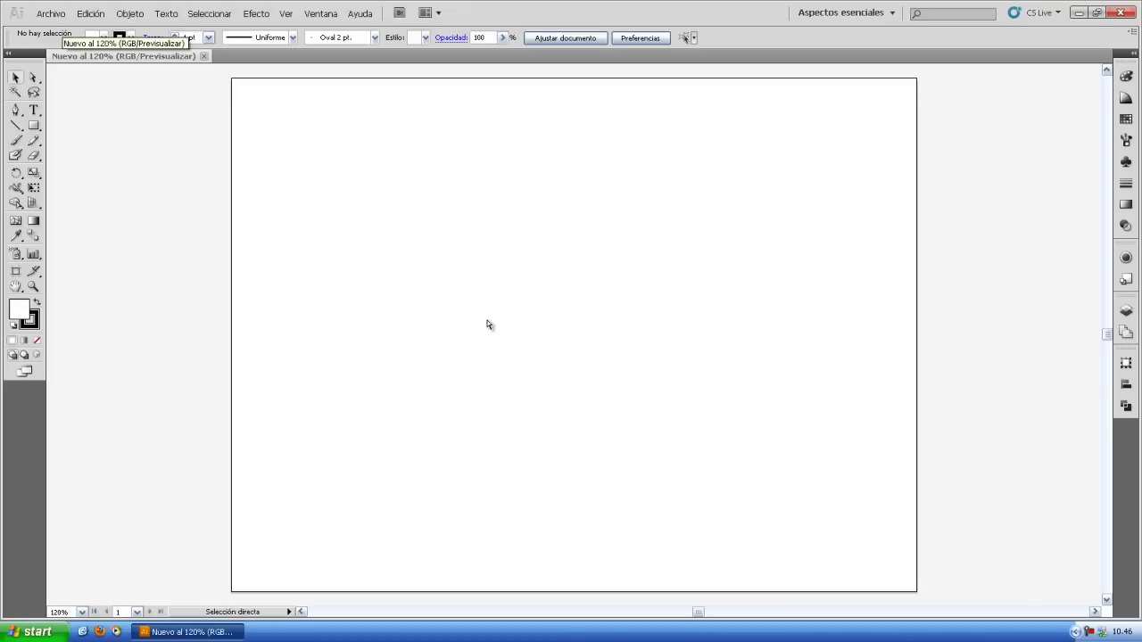
pyautogui.hotkey('ctrl', 'n')
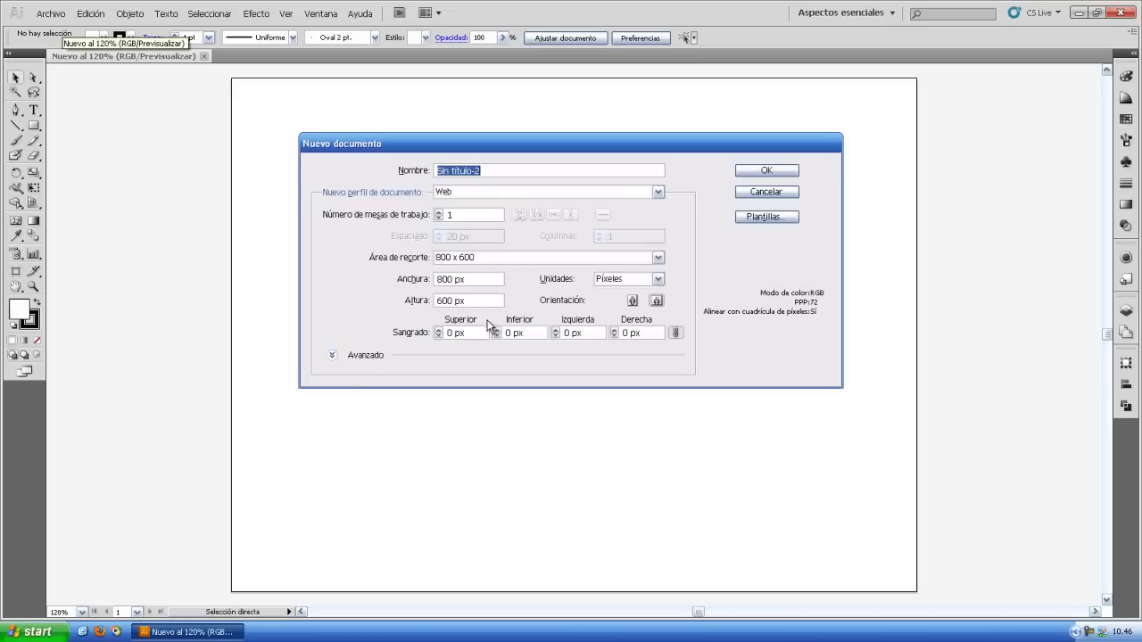
pyautogui.click(748, 194)
pyautogui.click(46, 14)
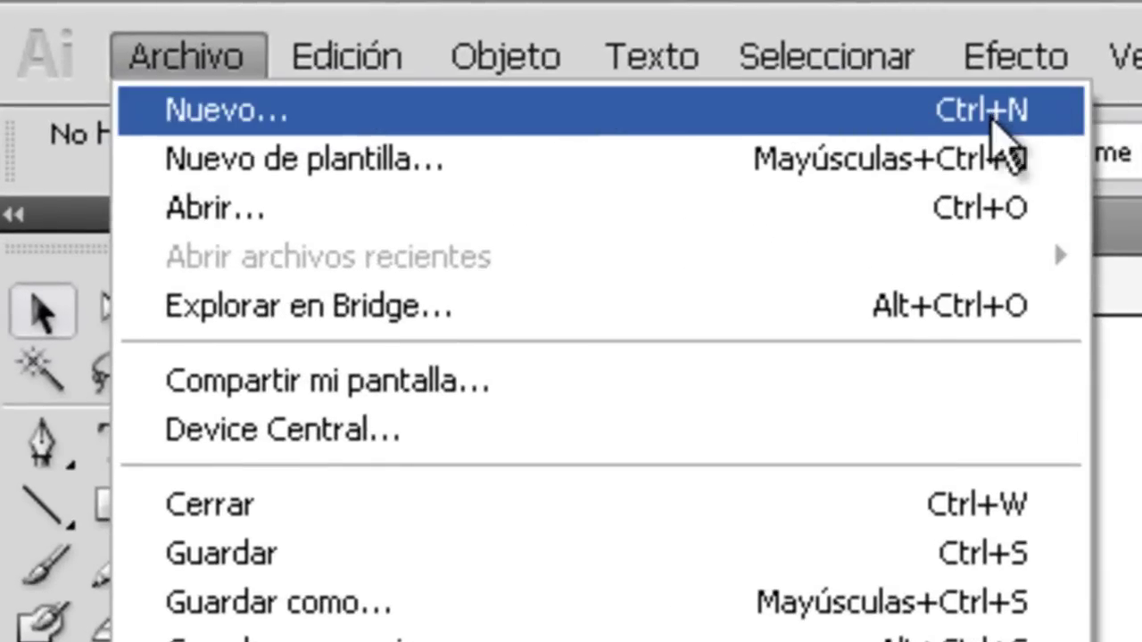
pyautogui.press('Escape')
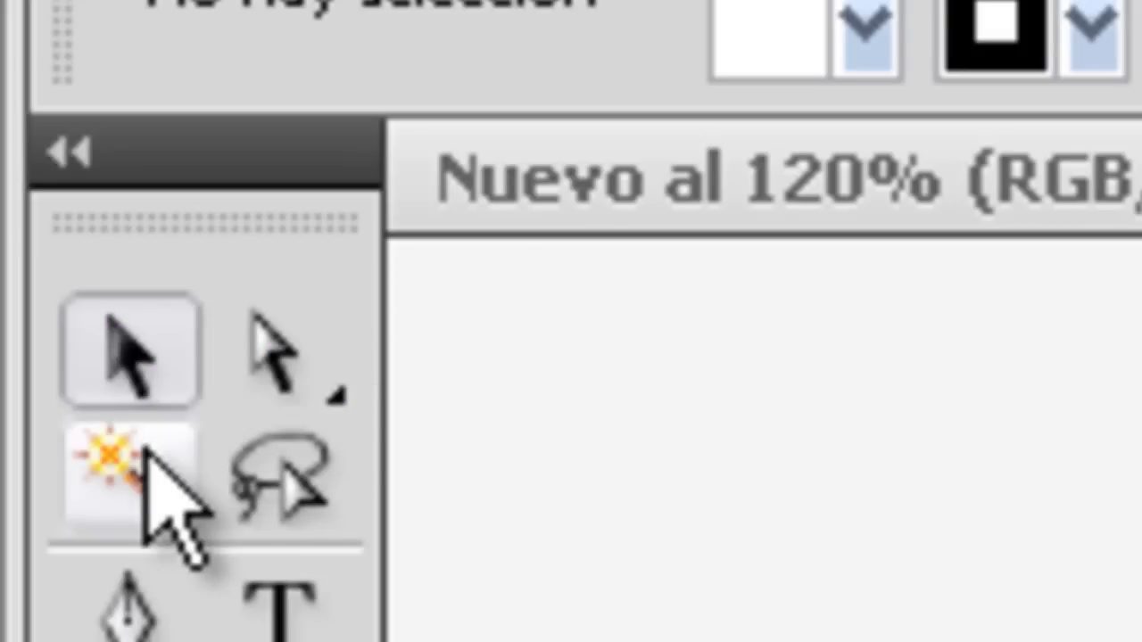
# Step: Try out the Direct Selection tool and view the Color panel
pyautogui.click(244, 355)
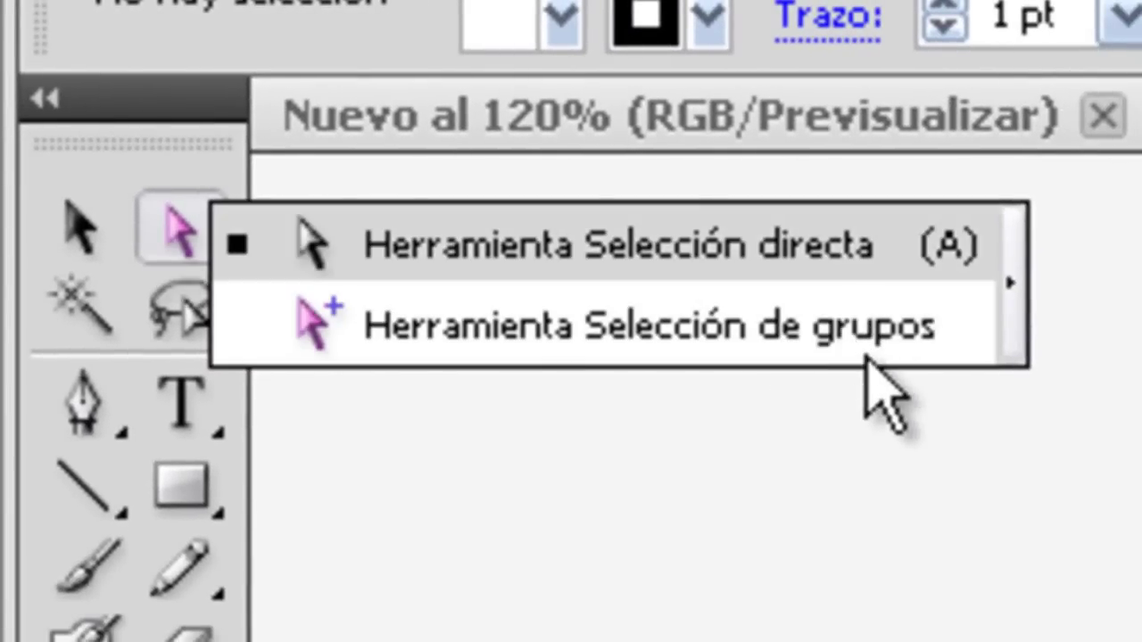
pyautogui.click(714, 260)
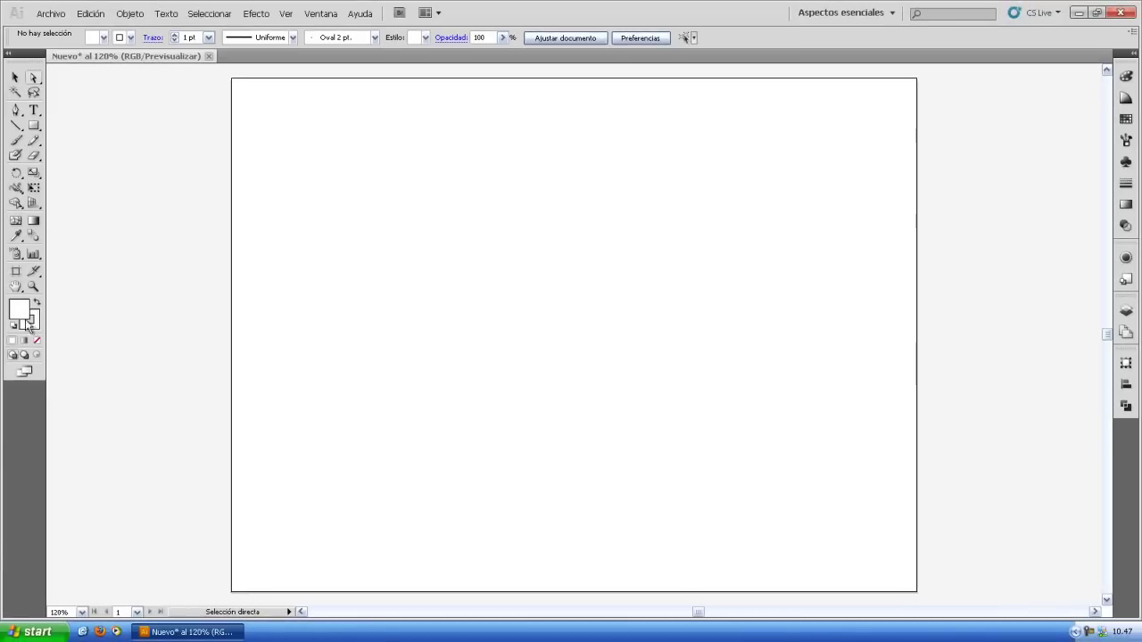
pyautogui.click(103, 267)
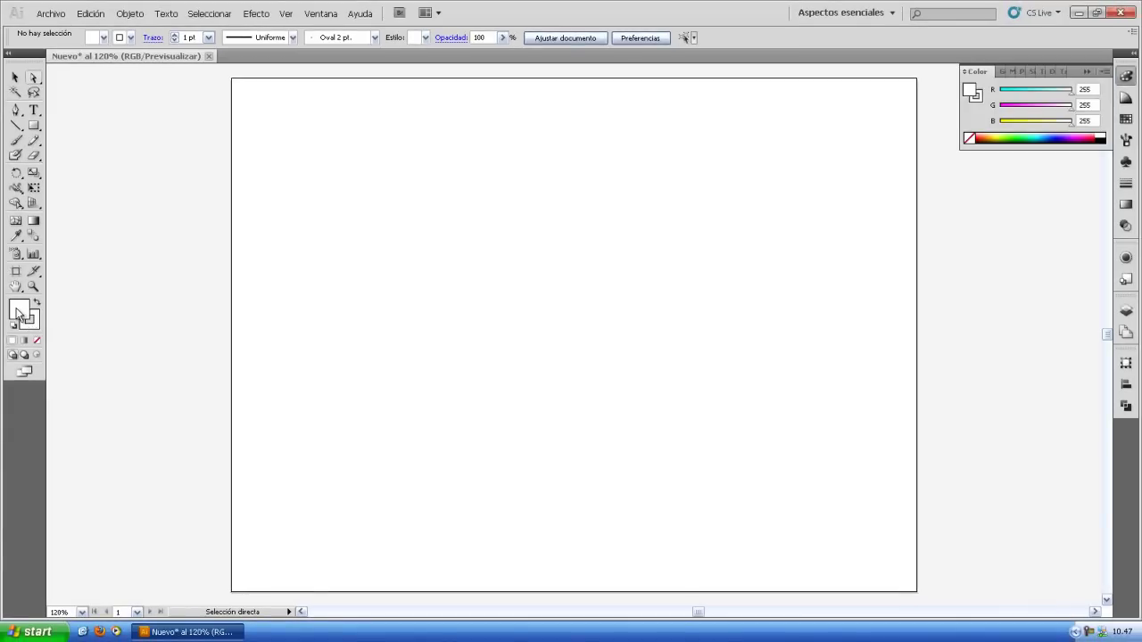
pyautogui.click(1124, 79)
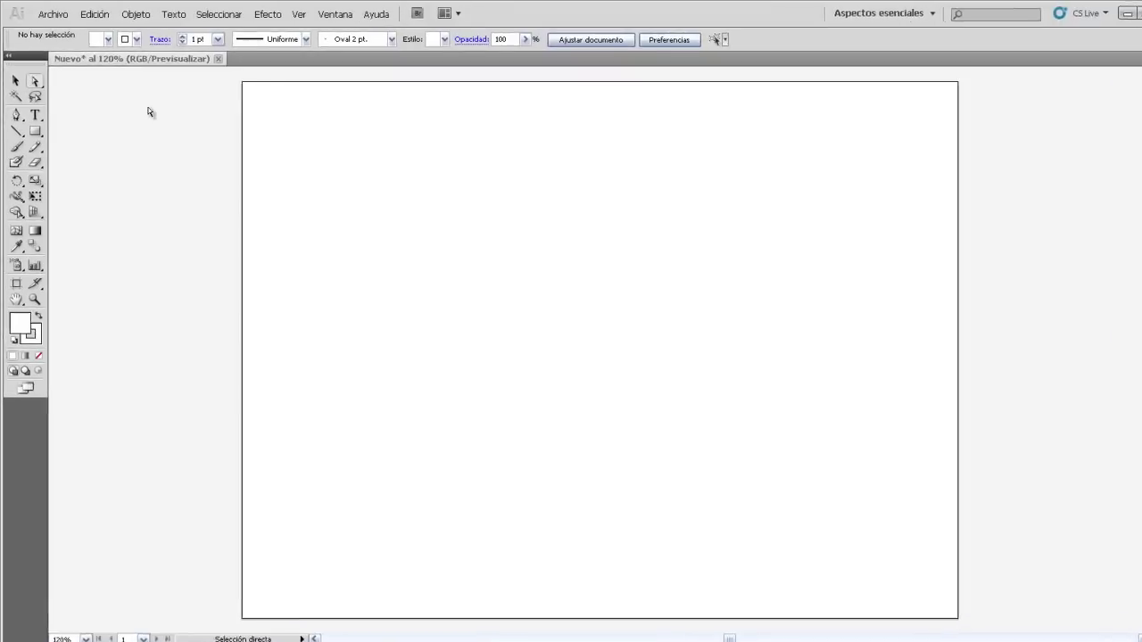
pyautogui.click(15, 80)
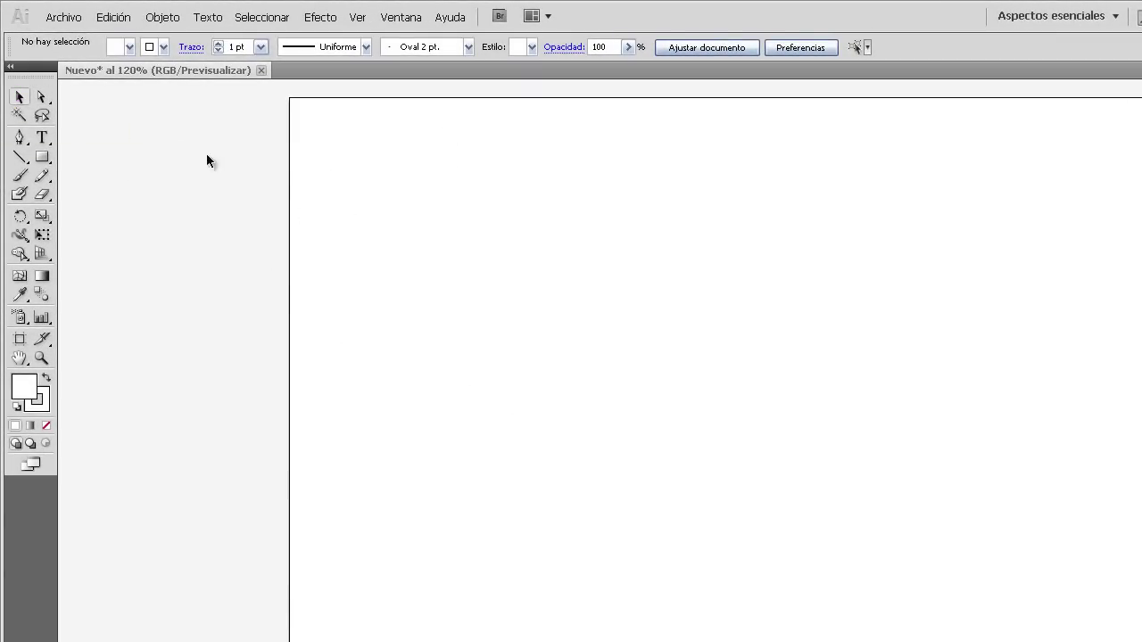
# Step: Create a rectangle 150 px wide and 100 px high in the upper part of the artboard
pyautogui.click(42, 160)
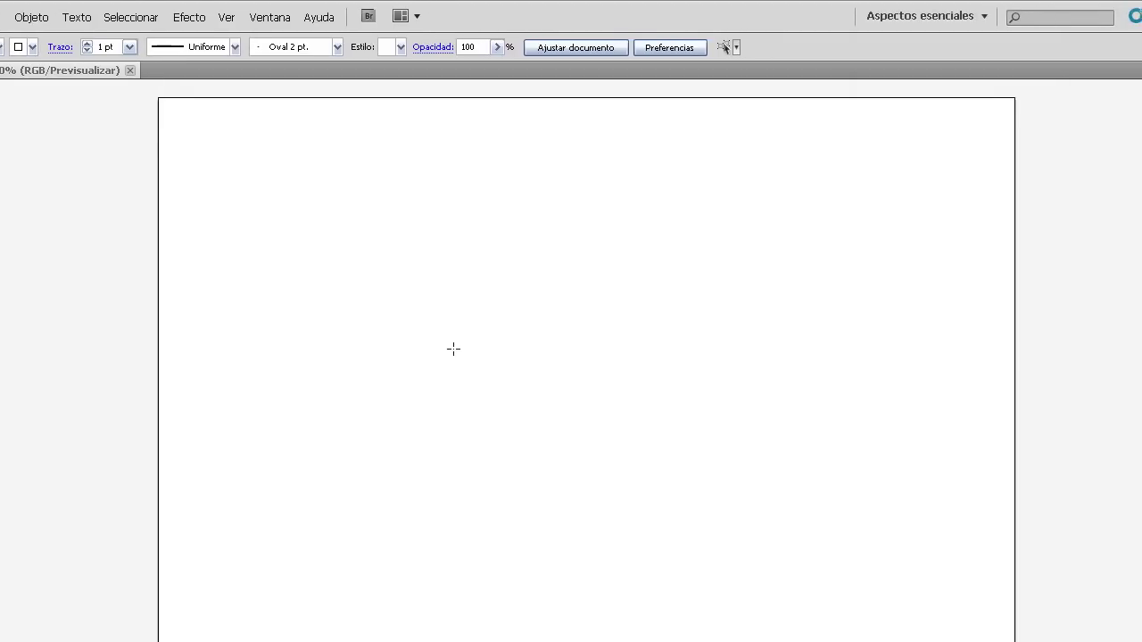
pyautogui.click(330, 251)
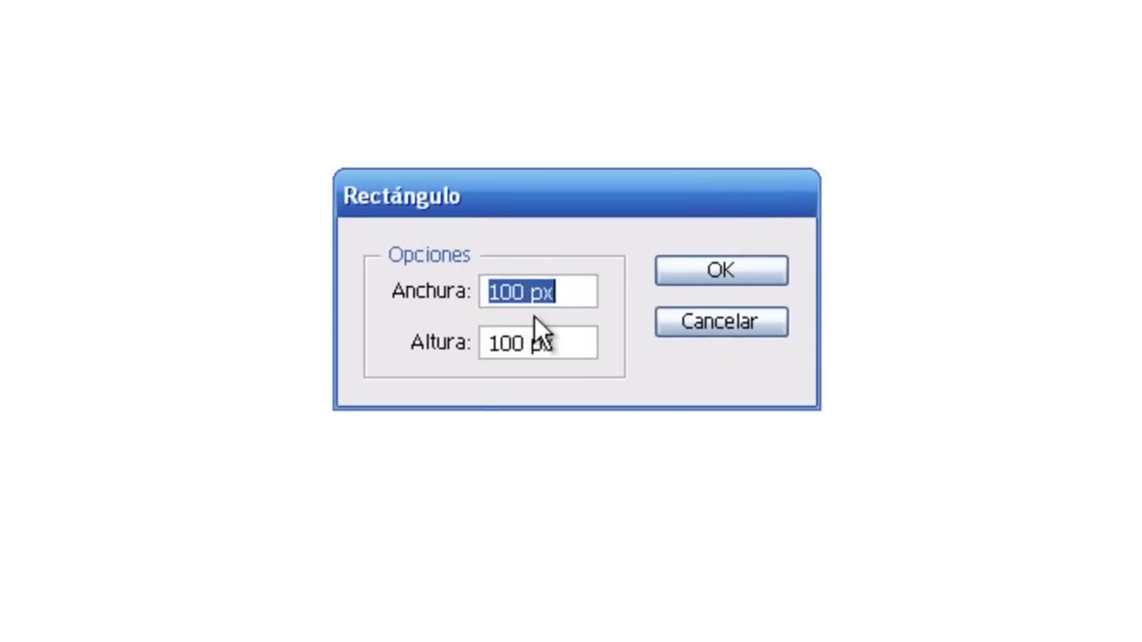
pyautogui.click(523, 287)
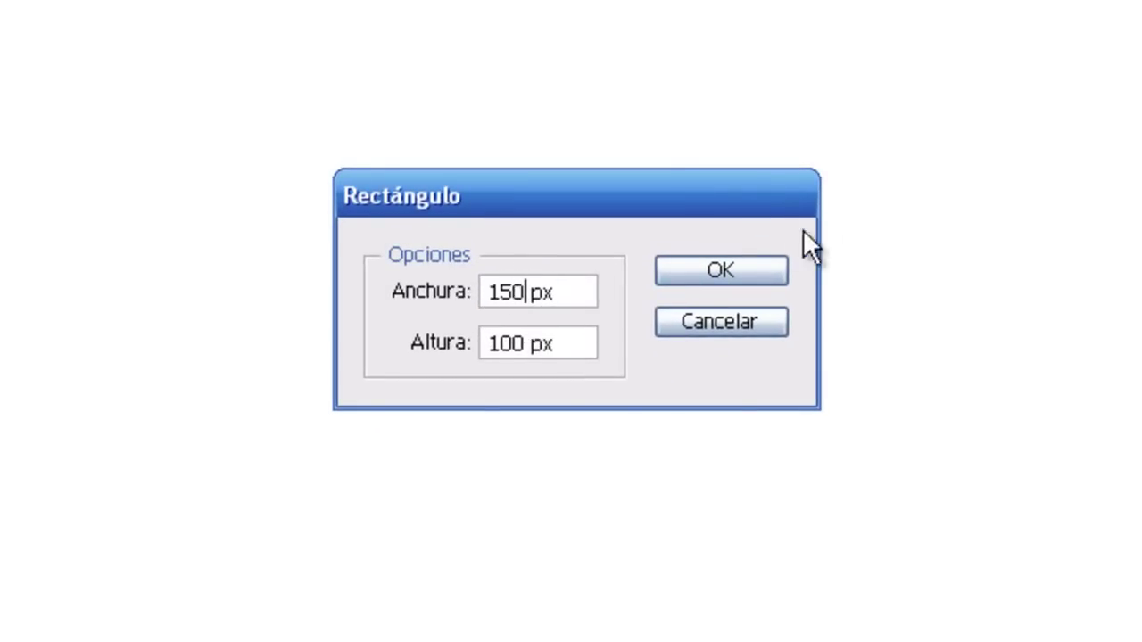
pyautogui.click(759, 272)
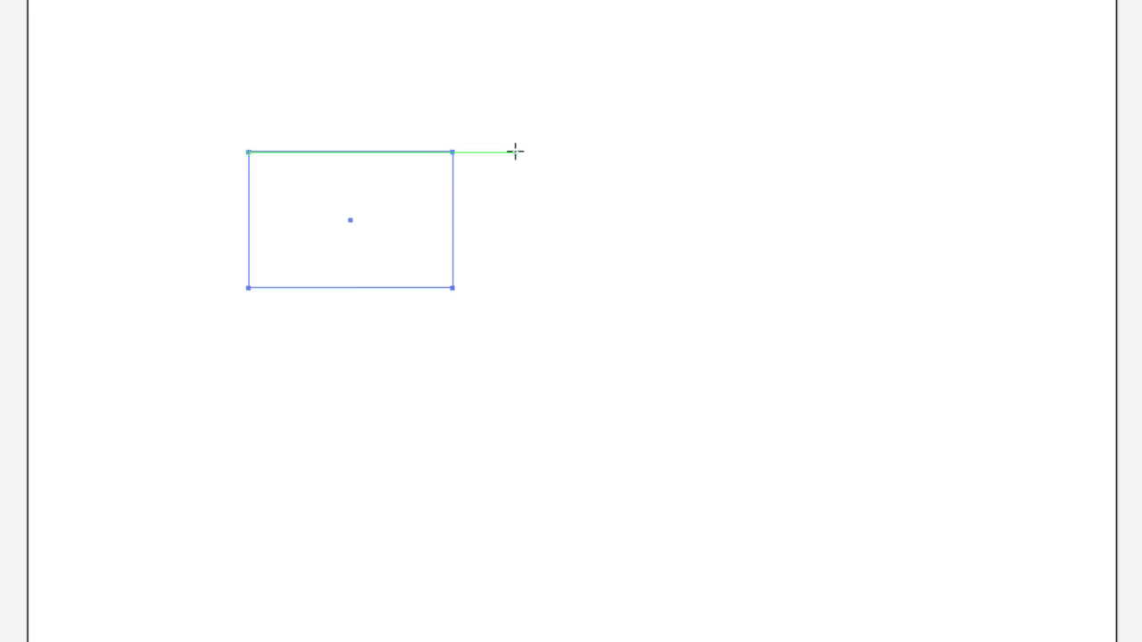
# Step: Draw a second rectangle about 235 by 88 px beside the first and move it so that it overlaps the first one's lower part
pyautogui.moveTo(515, 152); pyautogui.dragTo(836, 271)
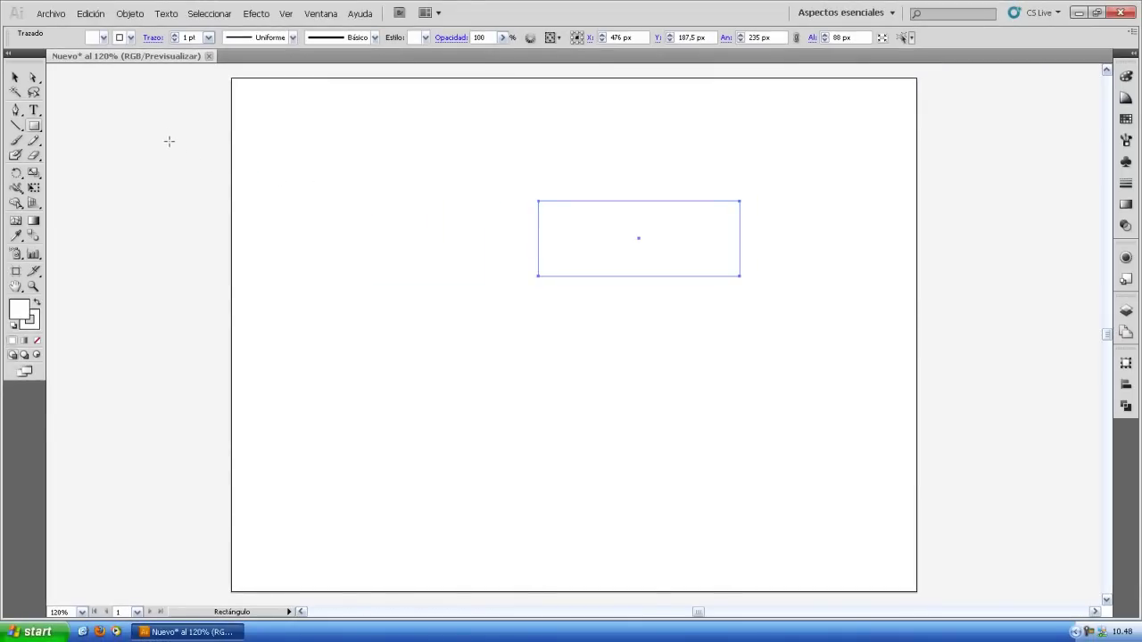
pyautogui.click(14, 79)
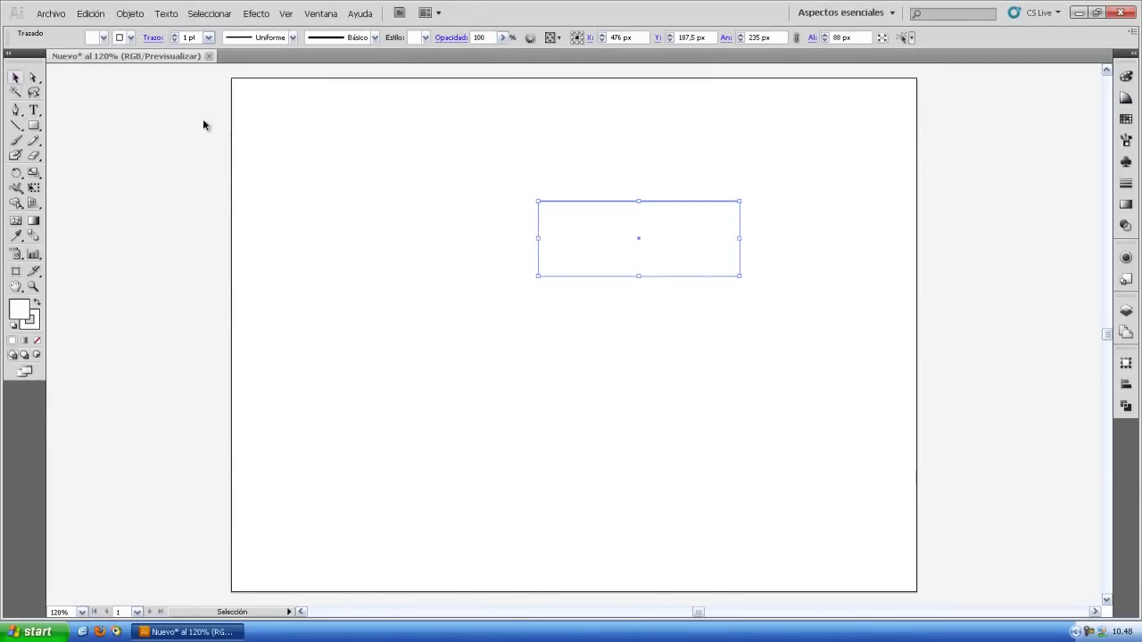
pyautogui.moveTo(617, 201); pyautogui.dragTo(389, 263)
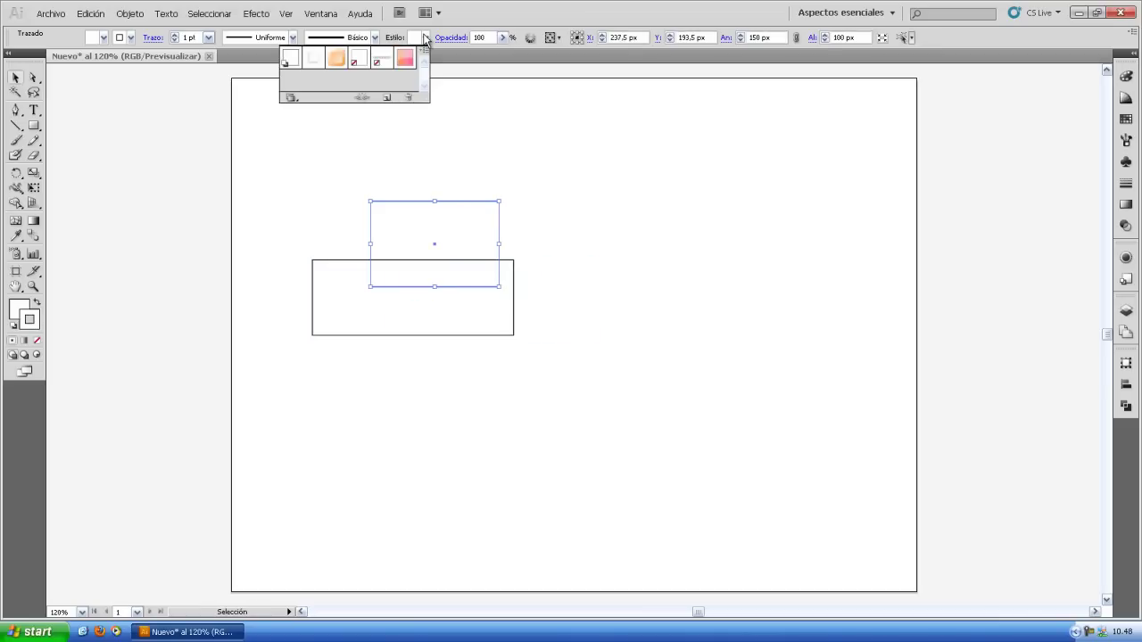
pyautogui.click(425, 39)
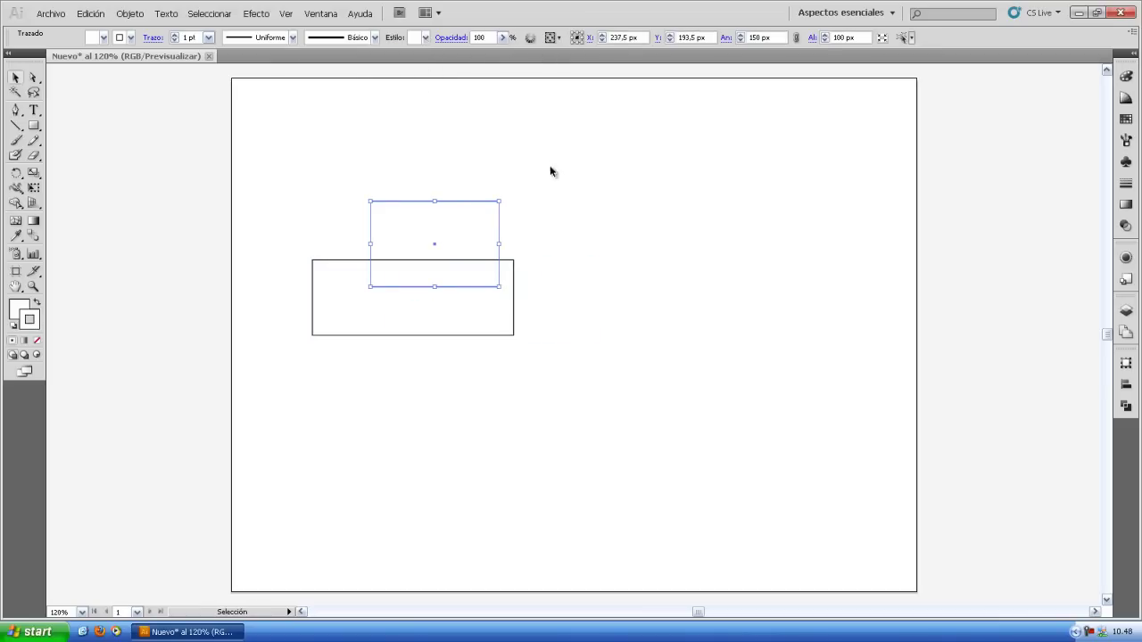
# Step: Delete the 150 by 100 px rectangle that overlaps the wide one
pyautogui.press('Delete')
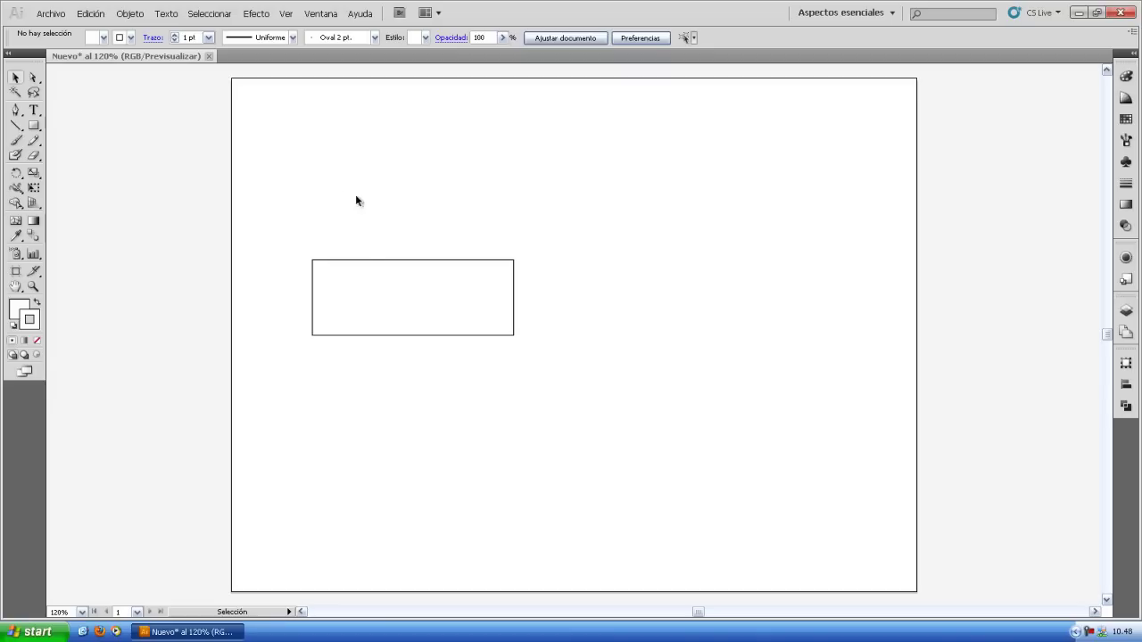
pyautogui.hotkey('ctrl', 'z')
pyautogui.moveTo(440, 205); pyautogui.dragTo(419, 204)
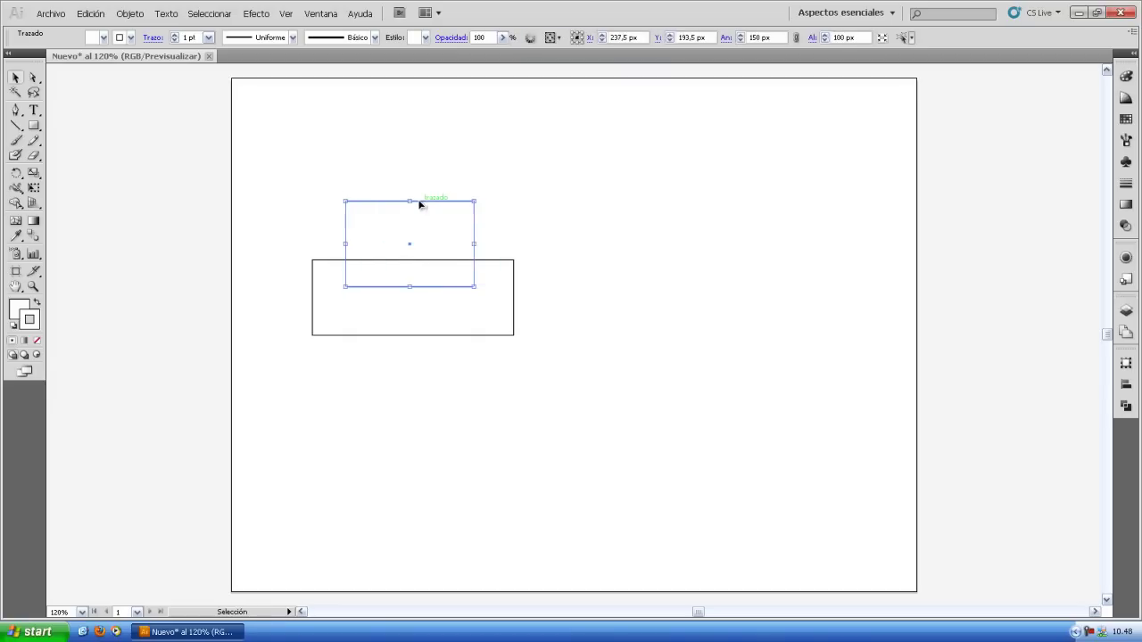
pyautogui.press('Delete')
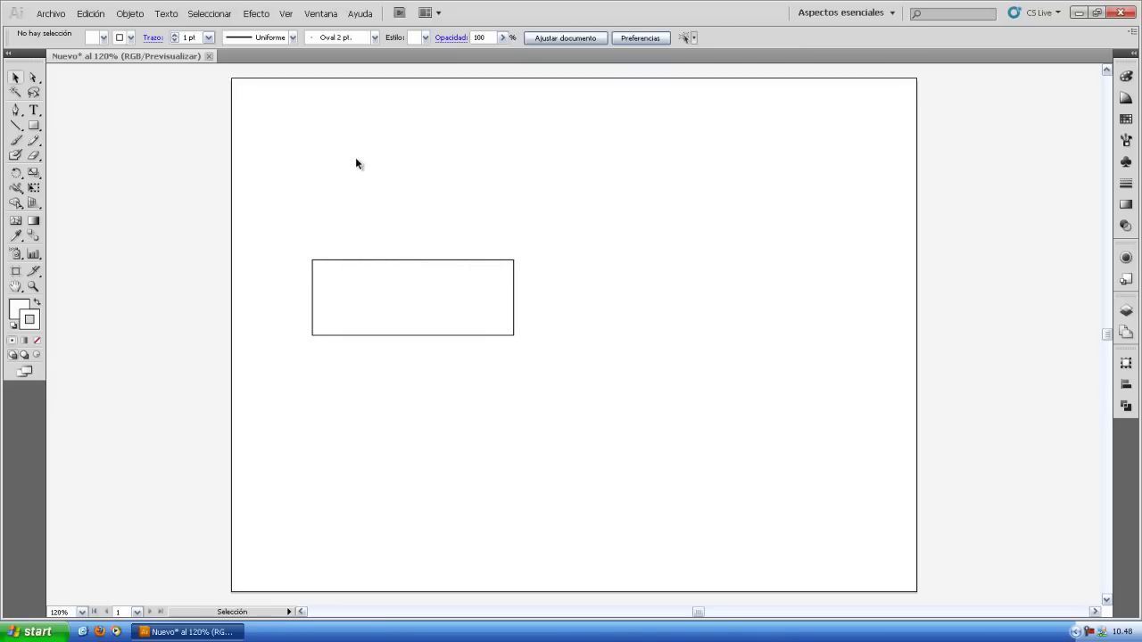
pyautogui.hotkey('ctrl', 'z')
pyautogui.press('Delete')
# Step: Draw a square about 189 px wide beside the remaining rectangle and a rounded square about 121 px wide above that rectangle
pyautogui.moveTo(550, 179); pyautogui.dragTo(711, 306)
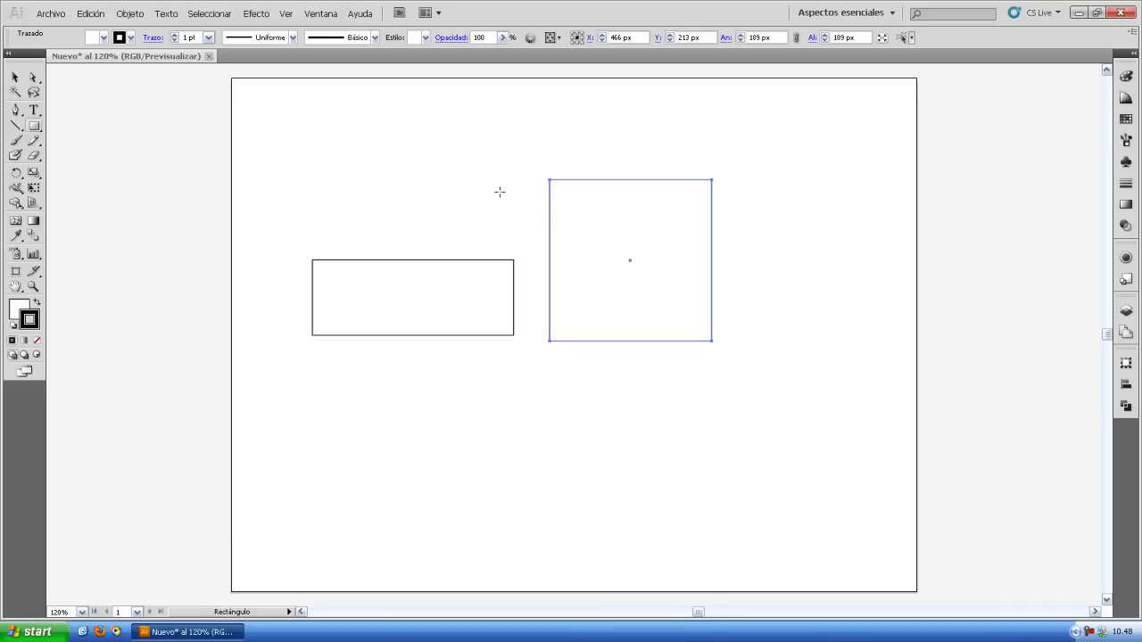
pyautogui.moveTo(32, 131); pyautogui.dragTo(96, 141)
pyautogui.moveTo(360, 194)
pyautogui.mouseDown()
pyautogui.moveTo(485, 196)
pyautogui.moveTo(336, 152)
pyautogui.moveTo(354, 135)
pyautogui.moveTo(490, 140)
pyautogui.moveTo(454, 178)
pyautogui.moveTo(476, 257)
pyautogui.moveTo(455, 236)
pyautogui.mouseUp()
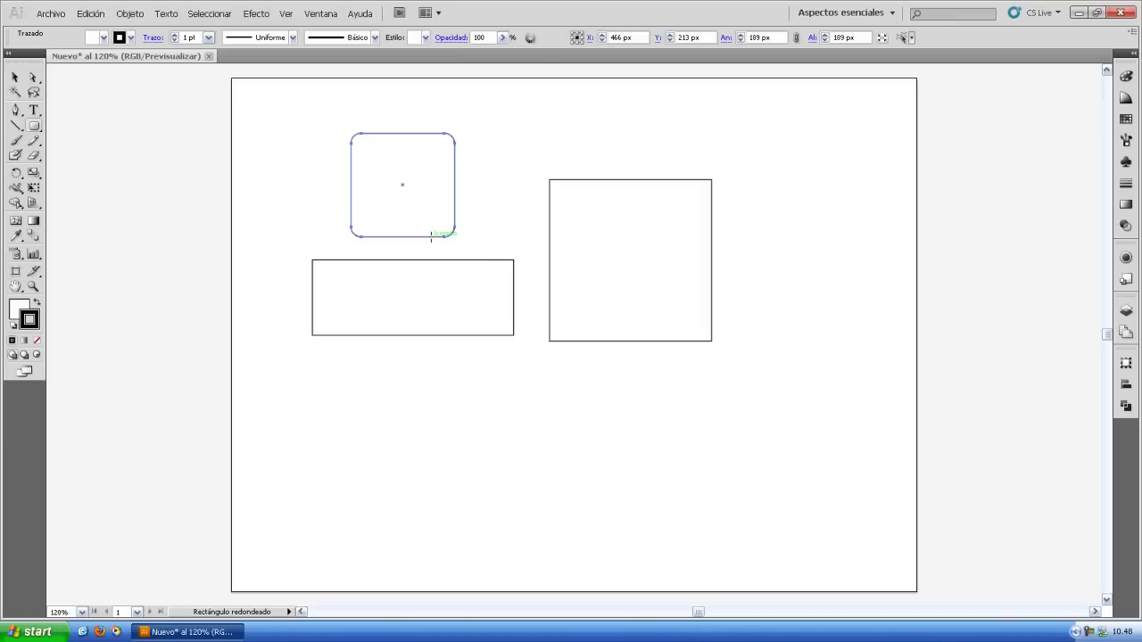
# Step: Draw a circle about 58 px in diameter between the rounded square and the large square, near the artboard's upper edge
pyautogui.click(34, 131)
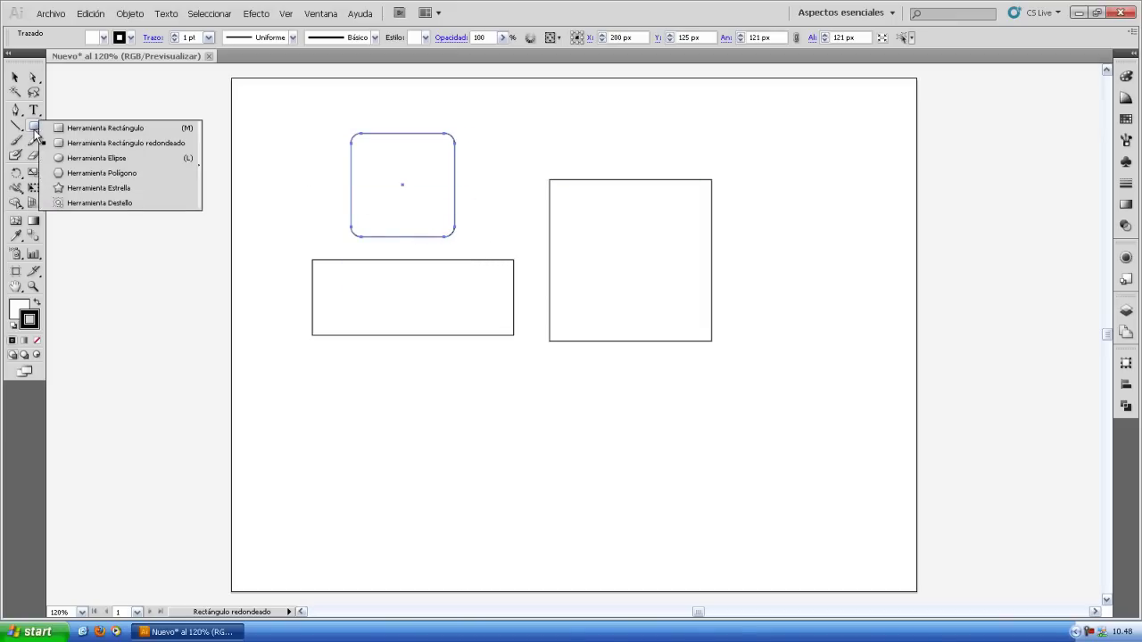
pyautogui.click(78, 158)
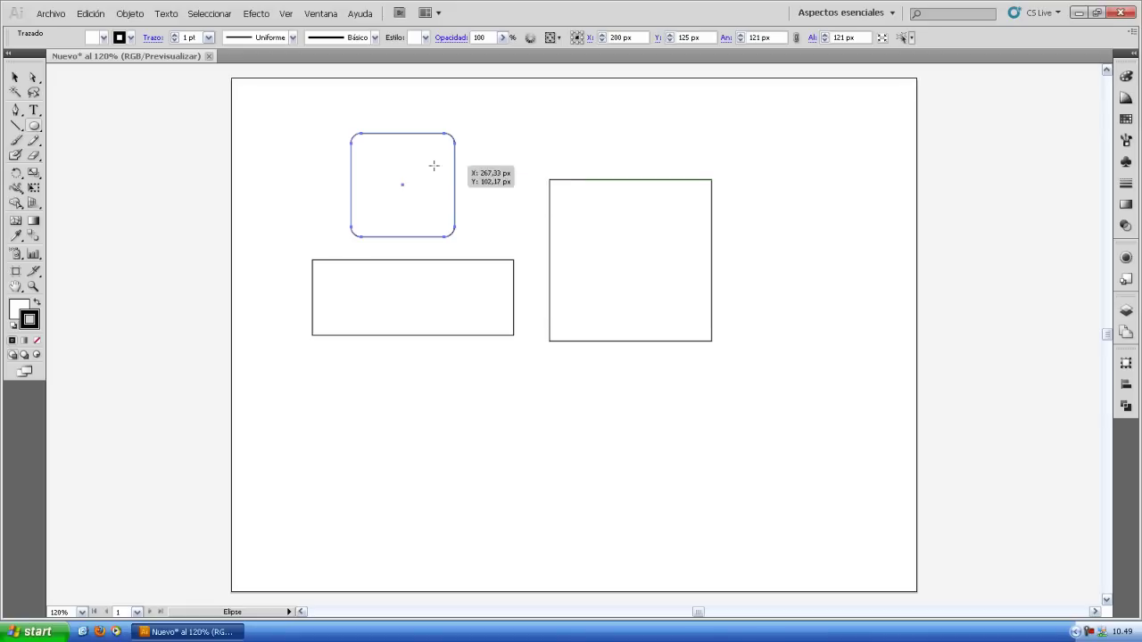
pyautogui.moveTo(500, 109); pyautogui.dragTo(550, 158)
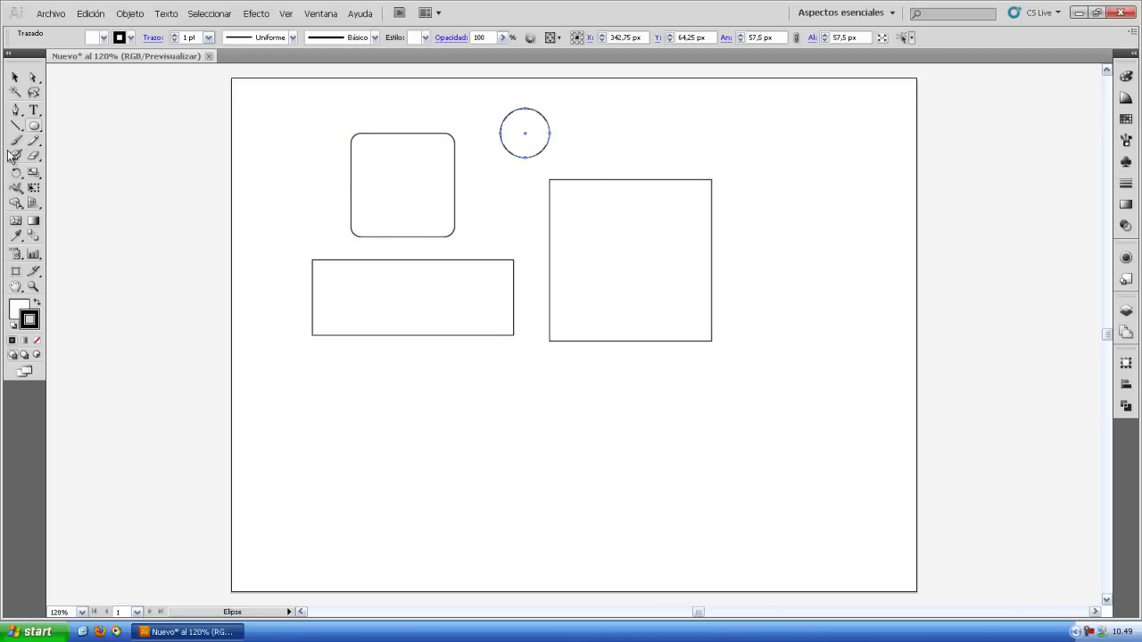
# Step: Create a nine-sided polygon with a 50 px radius at the lower-left corner of the wide rectangle
pyautogui.click(35, 125)
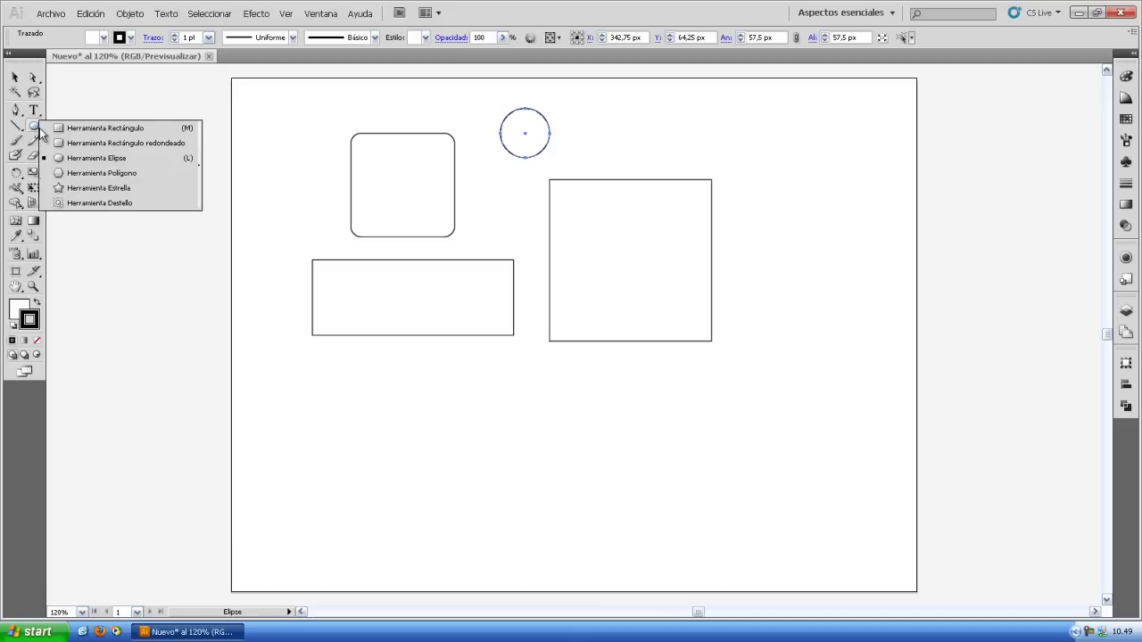
pyautogui.click(82, 173)
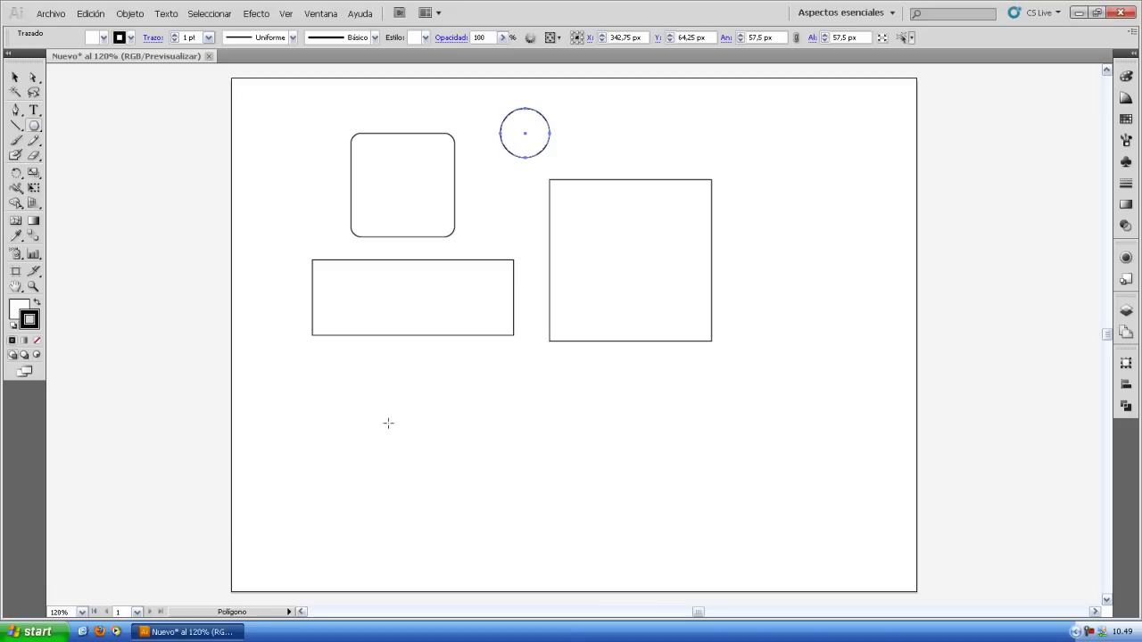
pyautogui.click(345, 397)
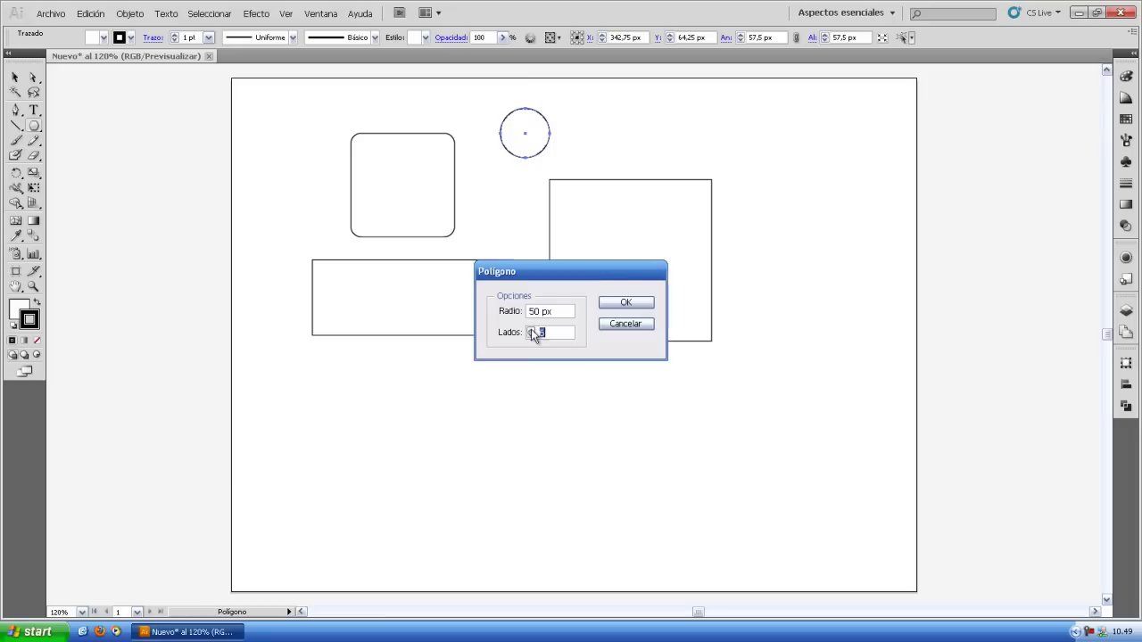
pyautogui.click(627, 304)
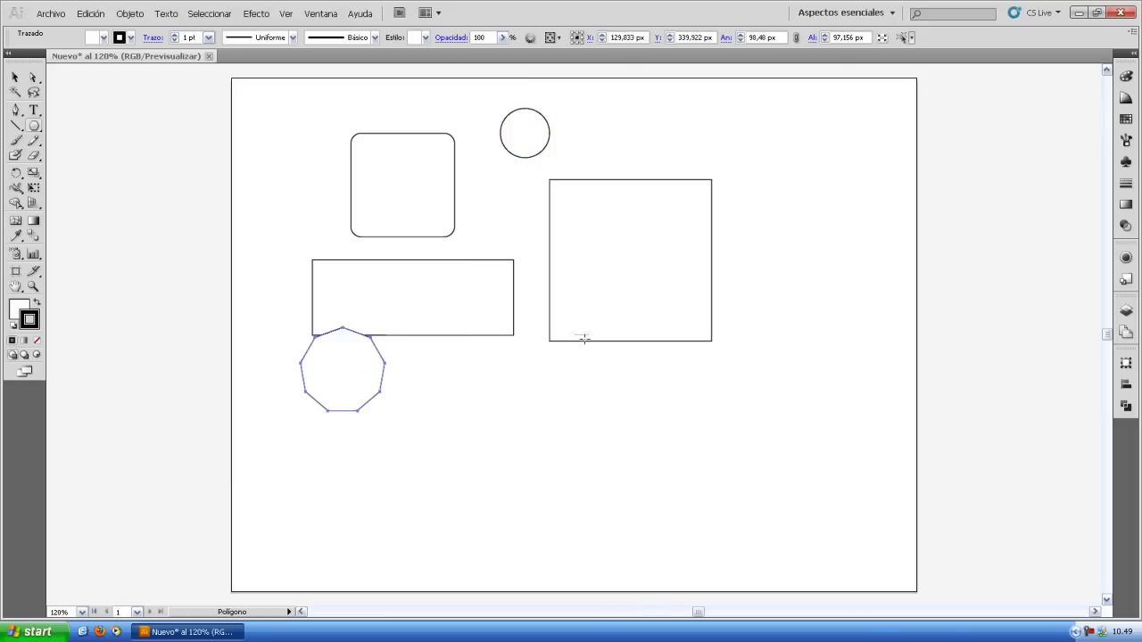
# Step: Draw a polygon about 114 px wide to the right of the nine-sided one, varying its number of sides and ending with a triangle
pyautogui.moveTo(456, 378)
pyautogui.mouseDown()
pyautogui.moveTo(480, 409)
pyautogui.moveTo(492, 464)
pyautogui.moveTo(472, 440)
pyautogui.moveTo(500, 418)
pyautogui.moveTo(500, 392)
pyautogui.moveTo(490, 443)
pyautogui.moveTo(504, 406)
pyautogui.mouseUp()
pyautogui.press('Up')
pyautogui.press('Up')
pyautogui.press('Up')
pyautogui.press('Up')
pyautogui.press('Up')
pyautogui.press('Up')
pyautogui.press('Up')
pyautogui.press('Up')
pyautogui.press('Up')
pyautogui.press('Up')
pyautogui.press('Down')
pyautogui.press('Down')
pyautogui.press('Down')
pyautogui.press('Down')
pyautogui.press('Down')
pyautogui.press('Down')
pyautogui.press('Down')
pyautogui.press('Down')
pyautogui.press('Down')
pyautogui.press('Down')
pyautogui.press('Down')
pyautogui.press('Down')
pyautogui.press('Down')
pyautogui.press('Down')
pyautogui.press('Down')
pyautogui.press('Down')
pyautogui.press('Up')
pyautogui.press('Up')
pyautogui.press('Up')
pyautogui.press('Up')
pyautogui.press('Down')
pyautogui.press('Down')
pyautogui.press('Down')
pyautogui.press('Down')
pyautogui.press('Down')
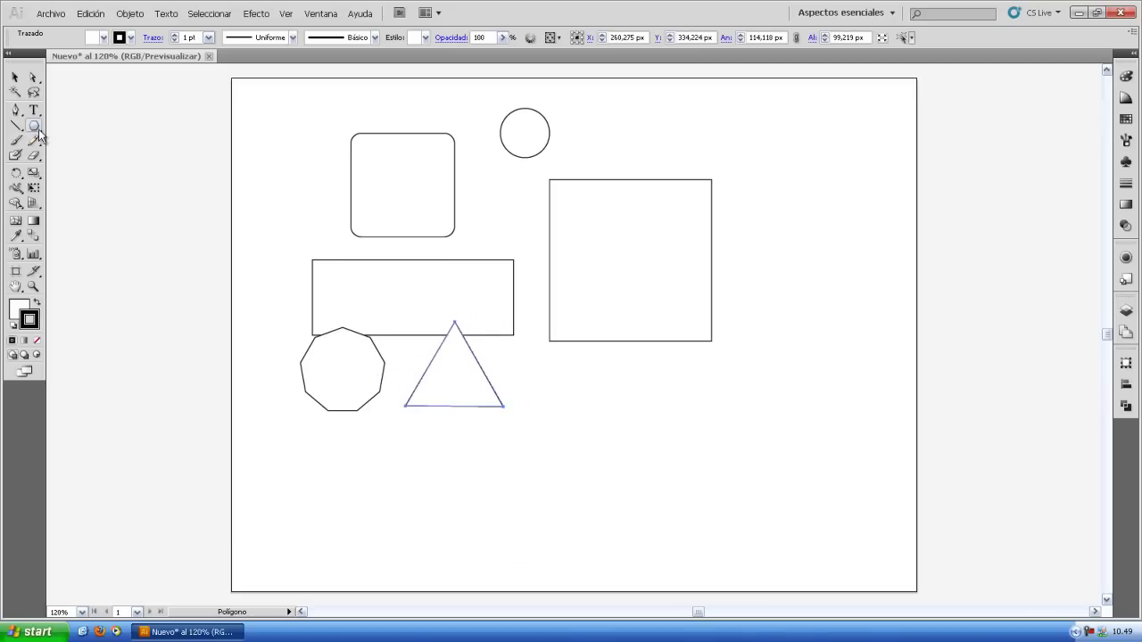
# Step: Draw a star about 114 px wide below the nine-sided polygon, varying its number of points and ending with eight
pyautogui.moveTo(36, 129); pyautogui.dragTo(81, 179)
pyautogui.moveTo(368, 440); pyautogui.dragTo(409, 462)
pyautogui.press('Up')
pyautogui.press('Up')
pyautogui.press('Up')
pyautogui.press('Up')
pyautogui.press('Up')
pyautogui.press('Up')
pyautogui.press('Up')
pyautogui.press('Up')
pyautogui.press('Up')
pyautogui.press('Up')
pyautogui.press('Up')
pyautogui.press('Up')
pyautogui.press('Up')
pyautogui.press('Up')
pyautogui.press('Up')
pyautogui.press('Up')
pyautogui.press('Up')
pyautogui.press('Up')
pyautogui.press('Up')
pyautogui.press('Up')
pyautogui.press('Up')
pyautogui.press('Up')
pyautogui.press('Up')
pyautogui.press('Up')
pyautogui.press('Down')
pyautogui.press('Down')
pyautogui.press('Down')
pyautogui.press('Down')
pyautogui.press('Down')
pyautogui.press('Down')
pyautogui.press('Down')
pyautogui.press('Down')
pyautogui.press('Down')
pyautogui.press('Down')
pyautogui.press('Down')
pyautogui.press('Down')
pyautogui.press('Down')
pyautogui.press('Down')
pyautogui.press('Down')
pyautogui.press('Down')
pyautogui.press('Down')
pyautogui.press('Down')
pyautogui.press('Down')
pyautogui.press('Down')
pyautogui.press('Up')
pyautogui.press('Up')
pyautogui.press('Up')
pyautogui.press('Up')
pyautogui.press('Up')
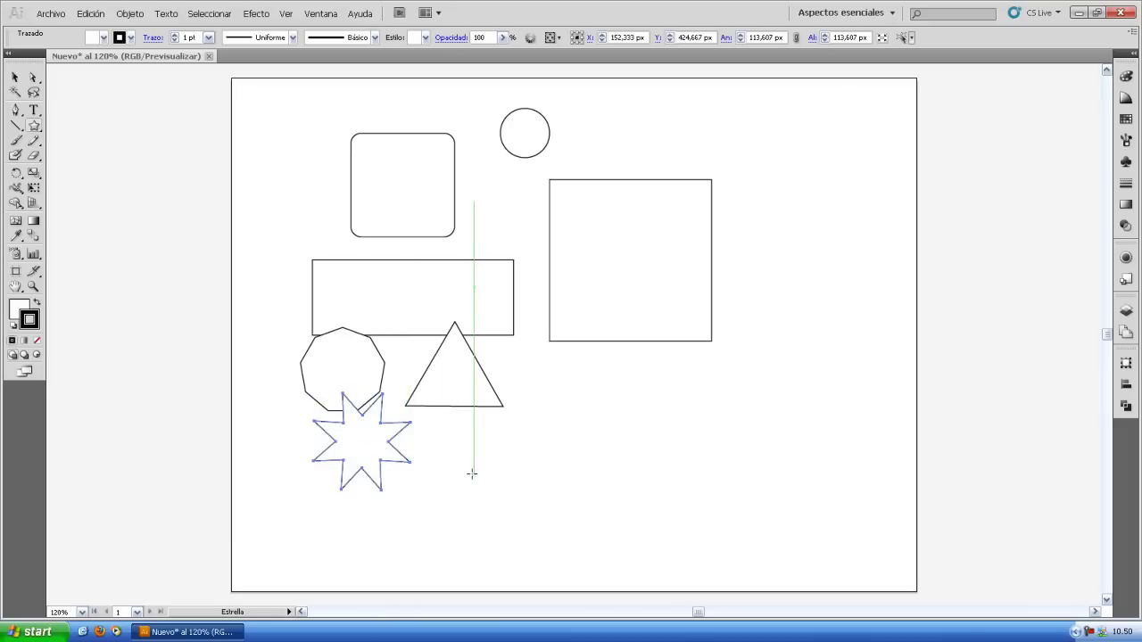
# Step: Move the star down and left, clear of the nine-sided polygon, and shift that polygon slightly right toward the triangle
pyautogui.press('v')
pyautogui.click(464, 475)
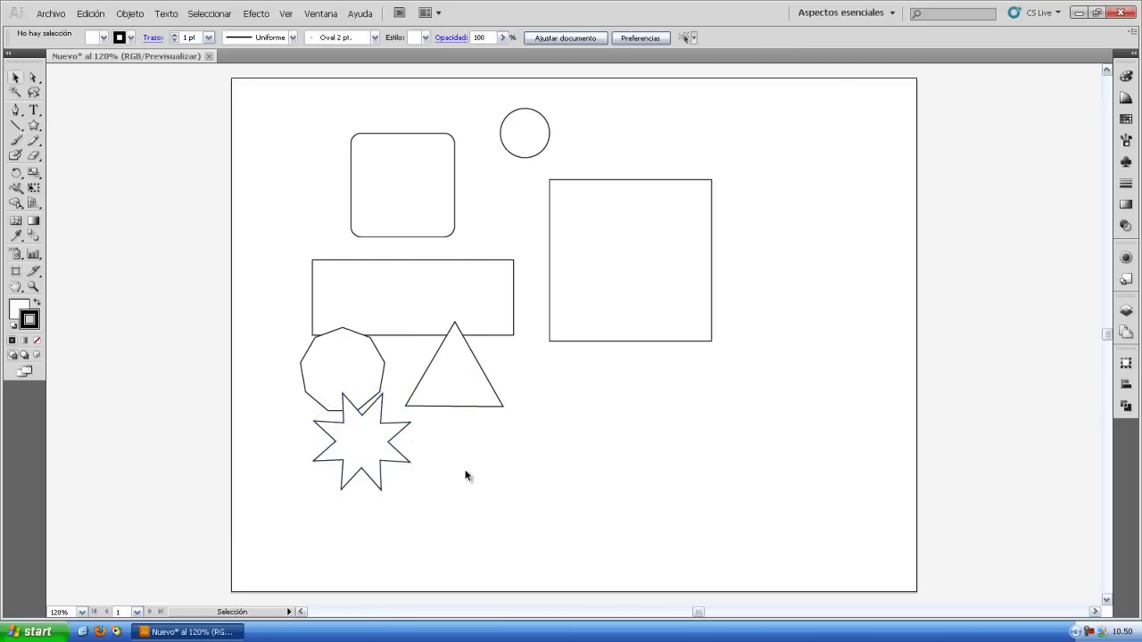
pyautogui.moveTo(399, 444); pyautogui.dragTo(318, 426)
pyautogui.click(397, 358)
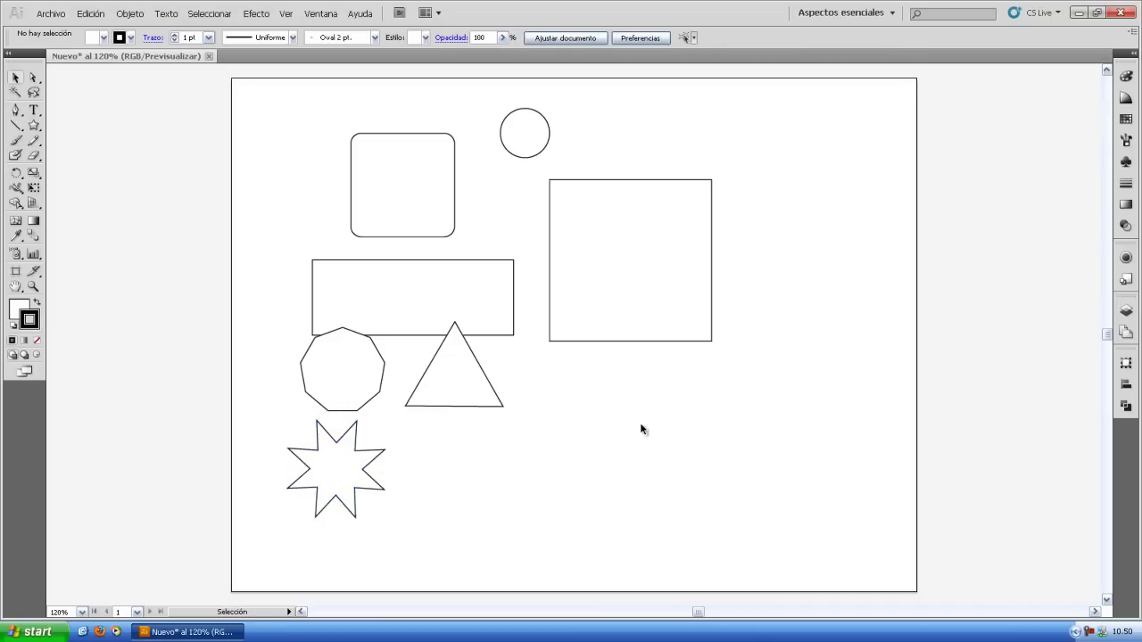
pyautogui.moveTo(374, 378); pyautogui.dragTo(398, 373)
pyautogui.click(529, 390)
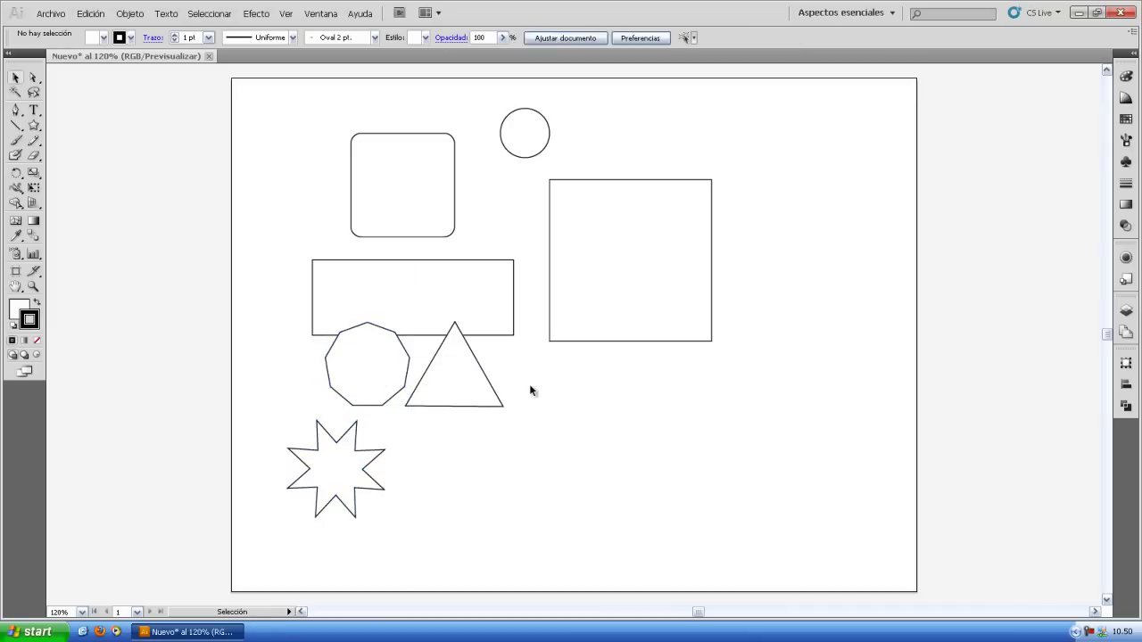
pyautogui.click(323, 471)
pyautogui.click(459, 486)
# Step: Draw a line about 328 px long and a diagonal line across the rounded square, plus a horizontal 278 px line across the large square
pyautogui.moveTo(280, 176); pyautogui.dragTo(560, 174)
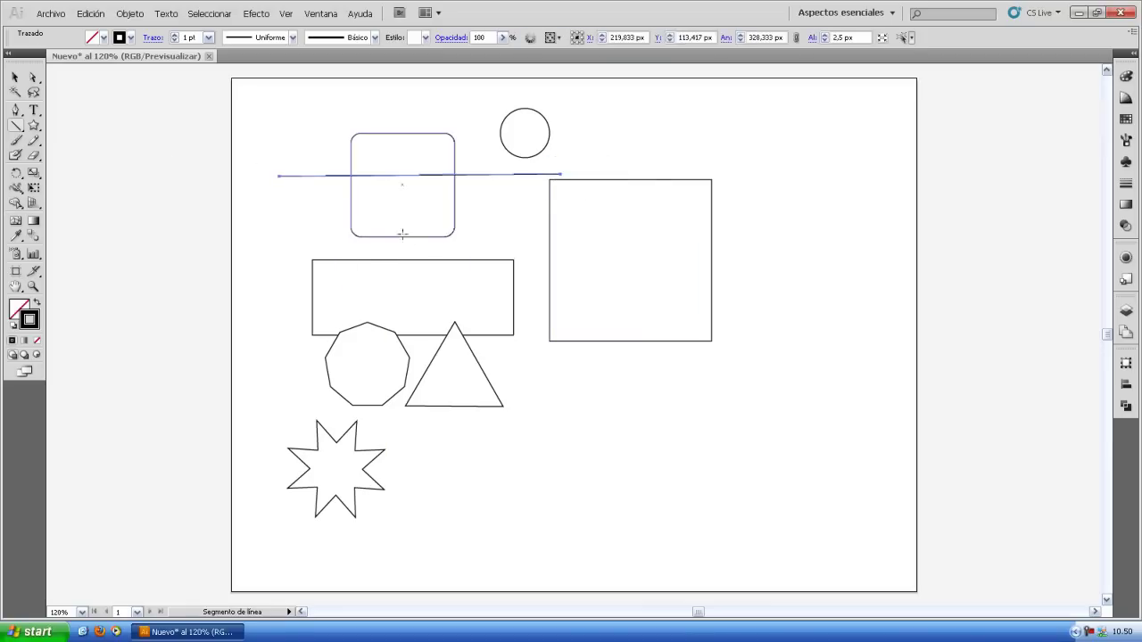
pyautogui.moveTo(287, 222); pyautogui.dragTo(413, 117)
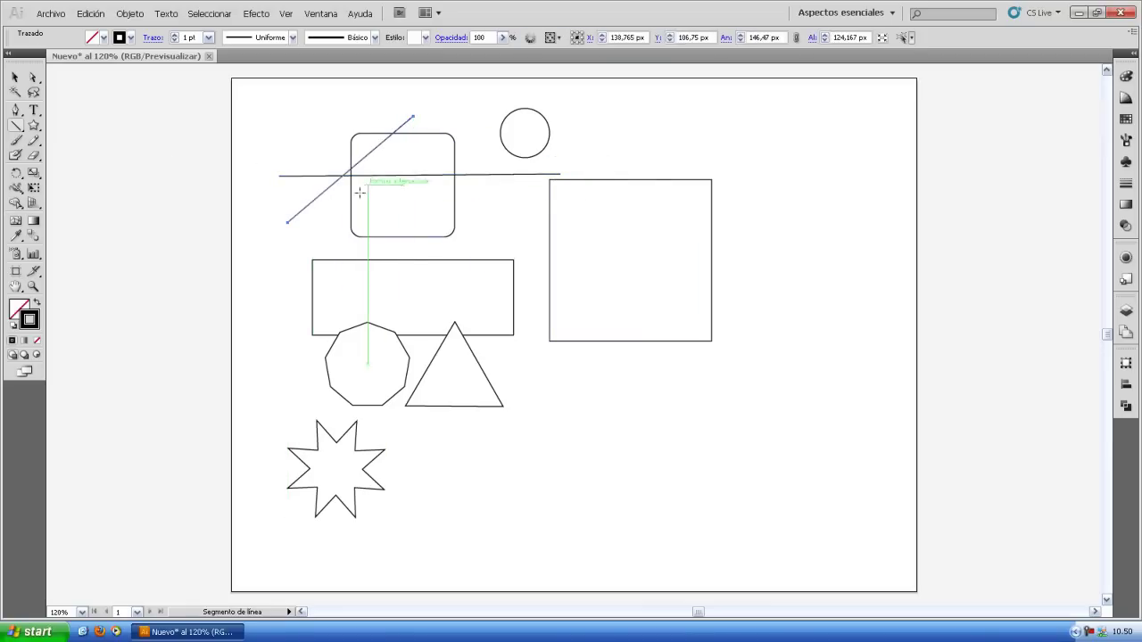
pyautogui.moveTo(509, 229); pyautogui.dragTo(753, 228)
pyautogui.hotkey('ctrl', 'z')
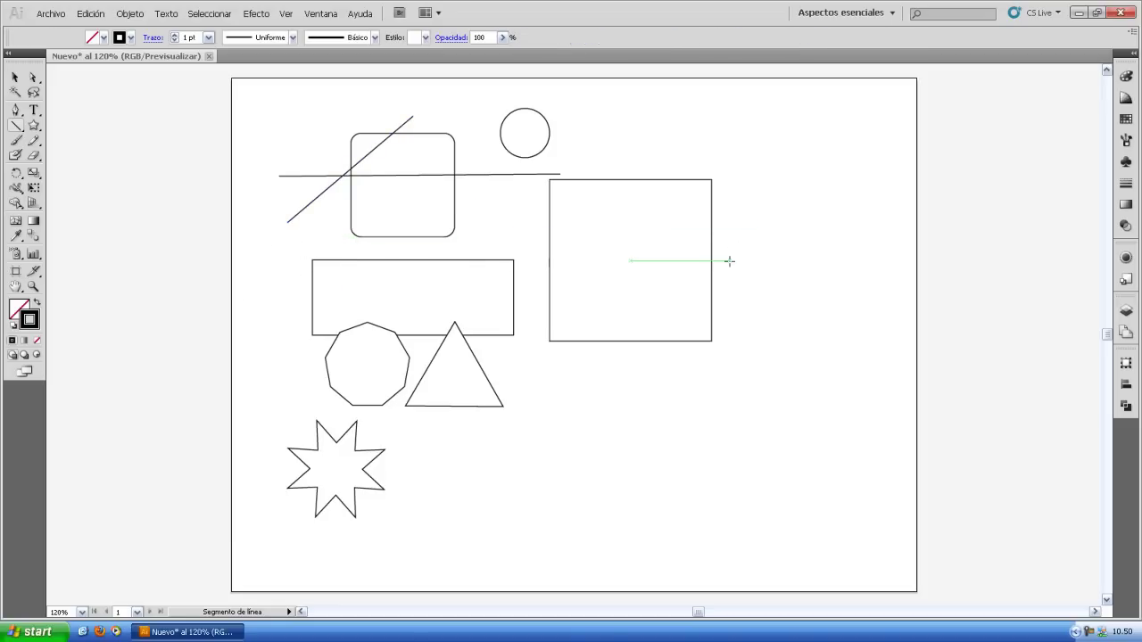
pyautogui.moveTo(506, 212); pyautogui.dragTo(745, 213)
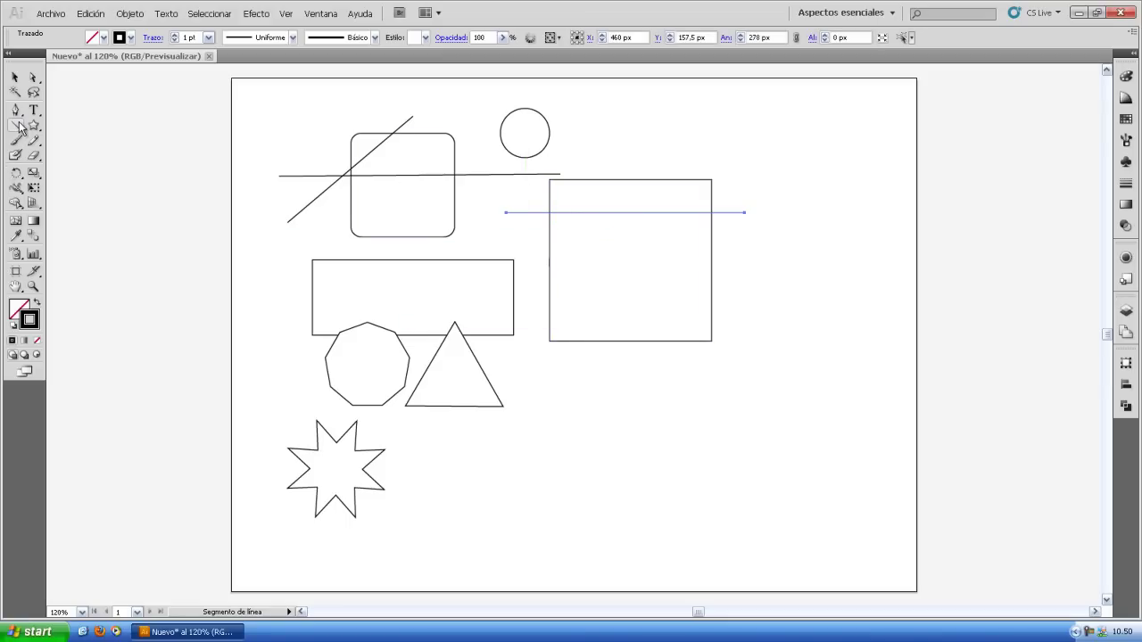
# Step: Draw two crossing arcs over the large square's lower edge, the second about 114 px wide and high
pyautogui.moveTo(19, 128); pyautogui.dragTo(52, 142)
pyautogui.moveTo(583, 392); pyautogui.dragTo(680, 267)
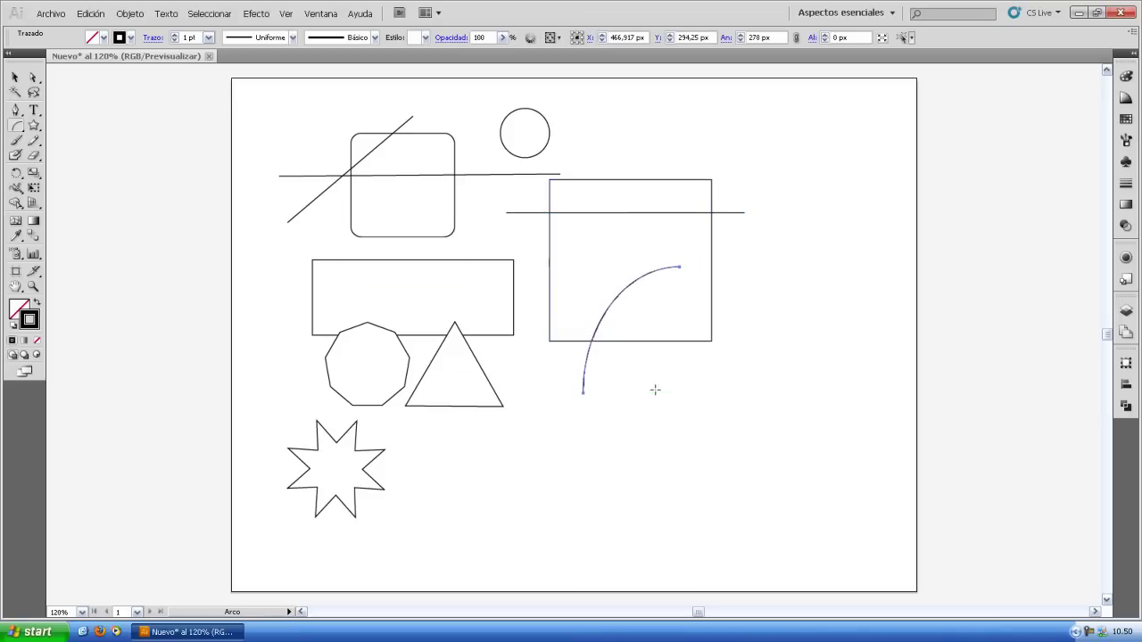
pyautogui.moveTo(644, 407); pyautogui.dragTo(591, 308)
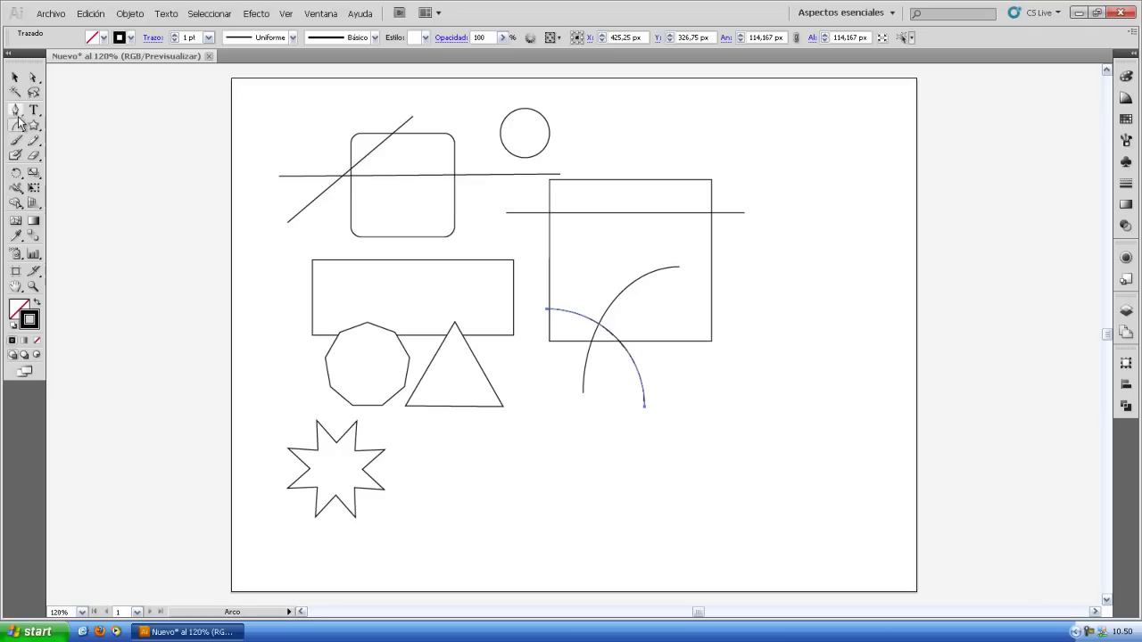
# Step: Draw a spiral about 110 by 133 px above the large square and move it right, clear of the circle
pyautogui.moveTo(15, 124); pyautogui.dragTo(56, 153)
pyautogui.moveTo(593, 135); pyautogui.dragTo(632, 198)
pyautogui.press('Up')
pyautogui.press('Up')
pyautogui.press('Up')
pyautogui.press('Up')
pyautogui.press('Up')
pyautogui.press('Up')
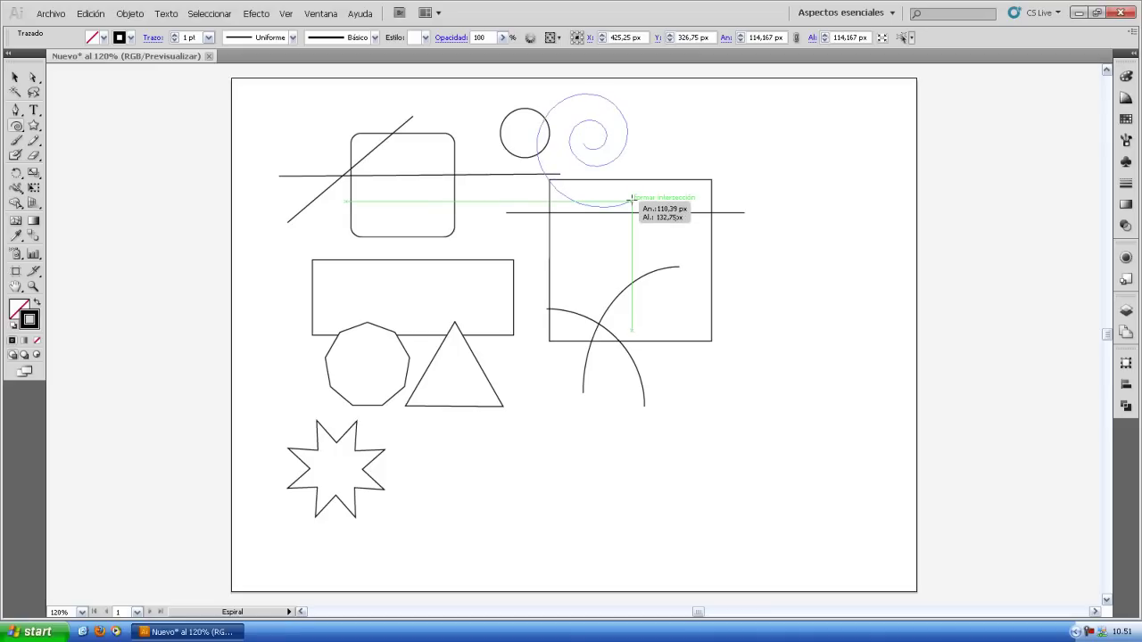
pyautogui.moveTo(632, 198); pyautogui.dragTo(631, 198)
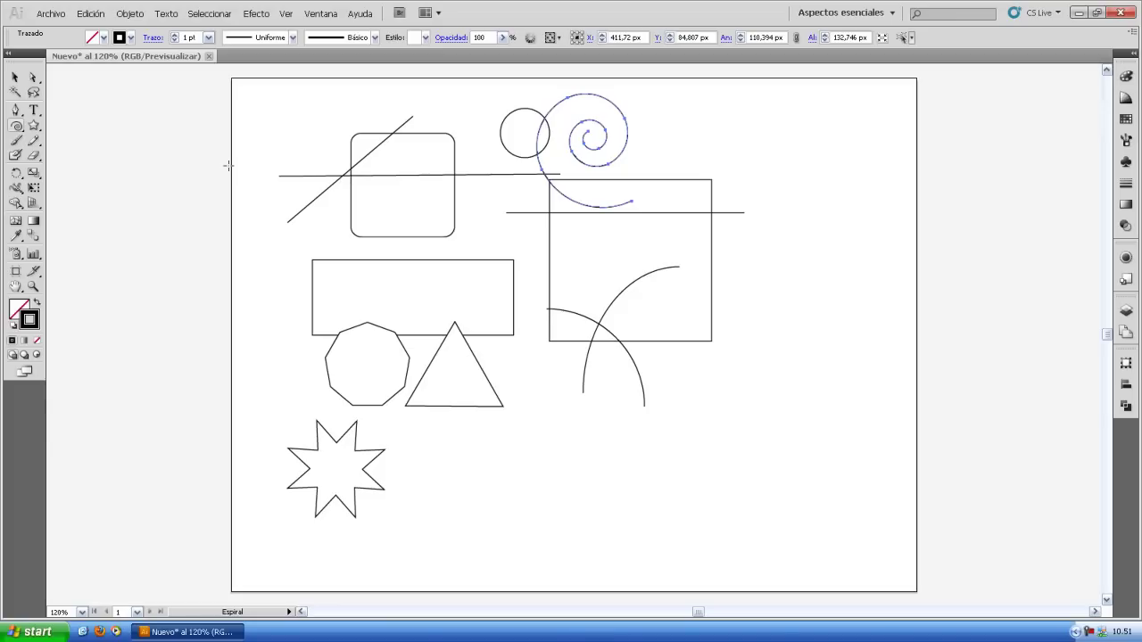
pyautogui.press('v')
pyautogui.click(486, 207)
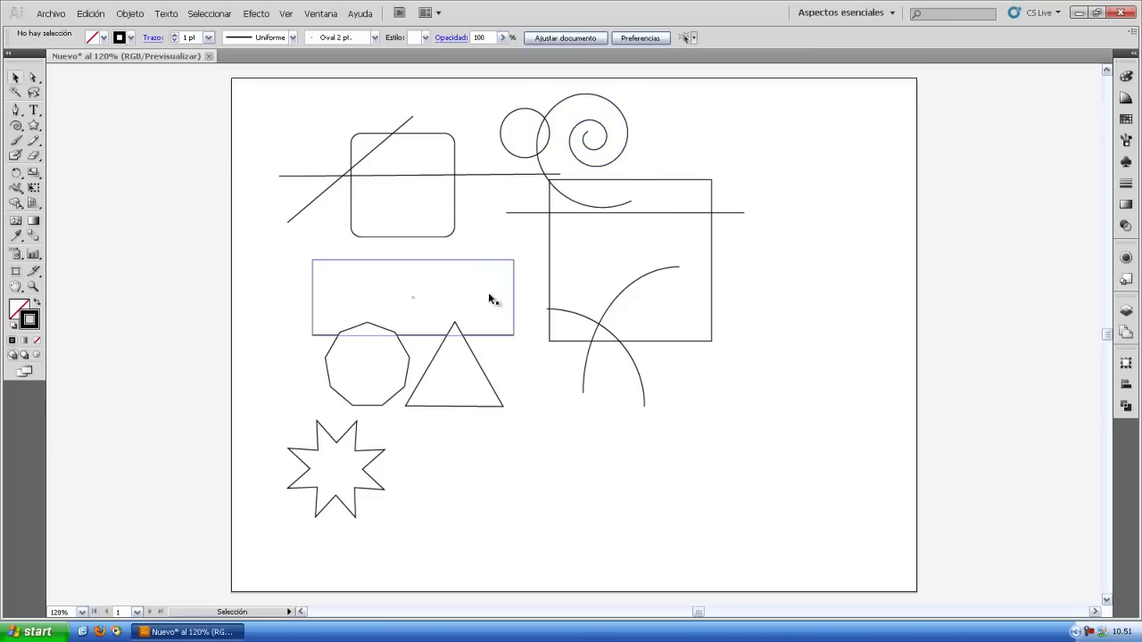
# Step: Draw a rectangular grid about 139 by 55 px below the triangle and a square grid about 81 px wide beneath it
pyautogui.click(18, 126)
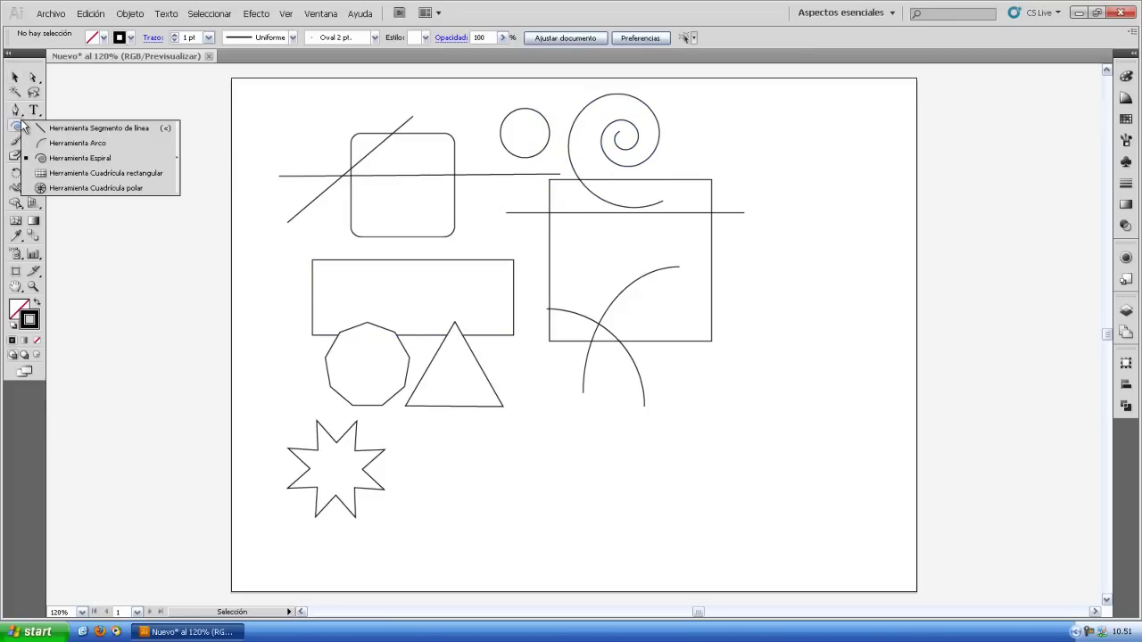
pyautogui.click(89, 173)
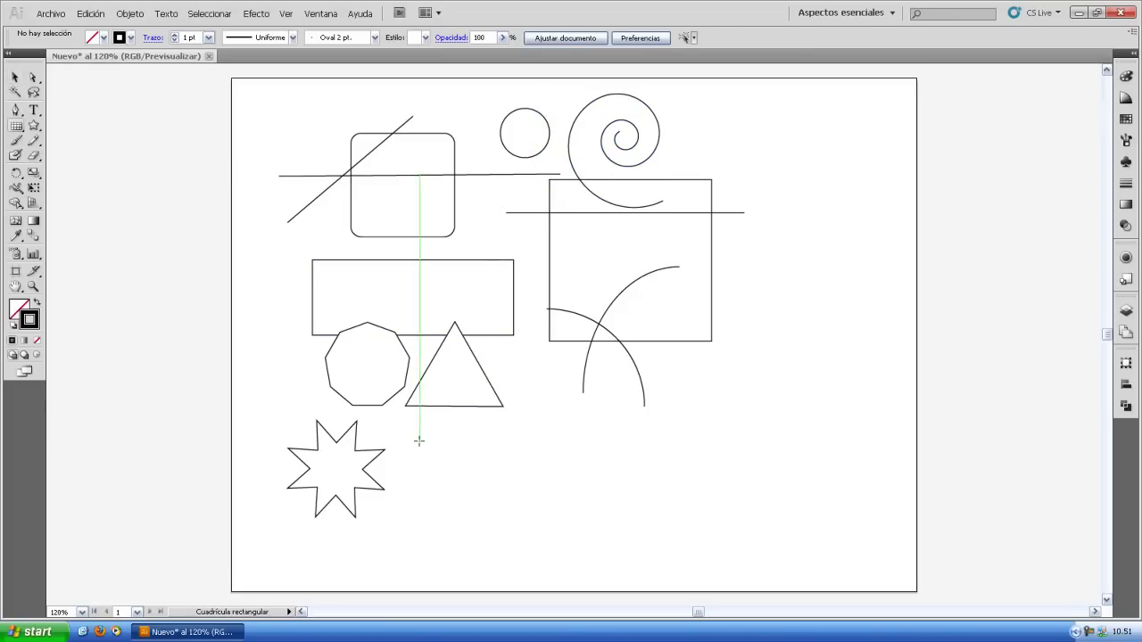
pyautogui.moveTo(409, 432); pyautogui.dragTo(529, 478)
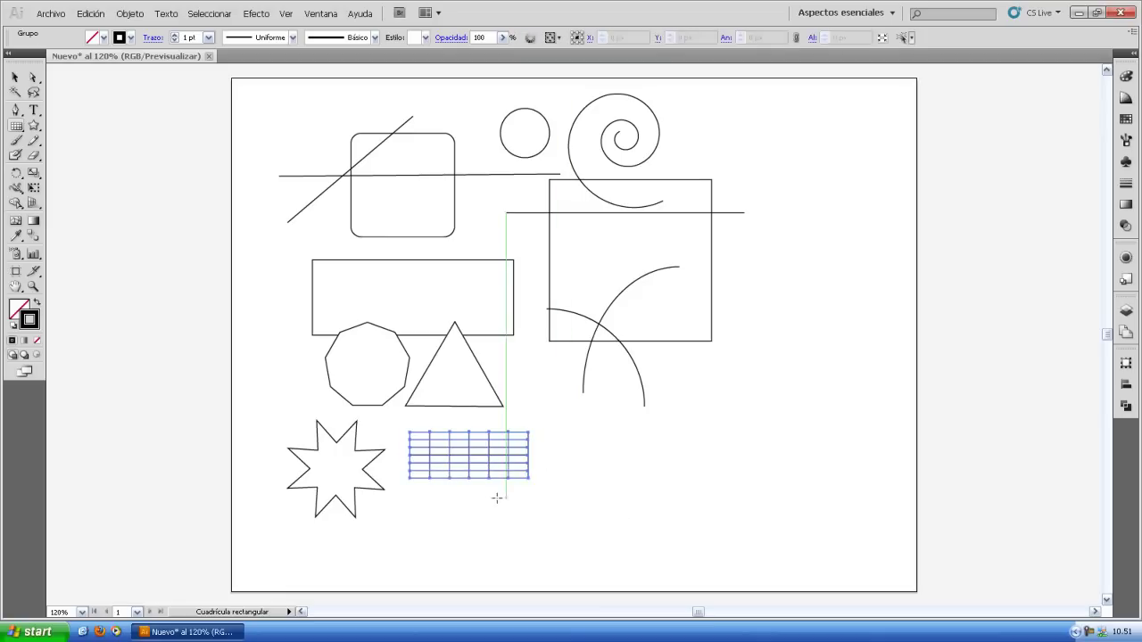
pyautogui.moveTo(406, 489); pyautogui.dragTo(474, 559)
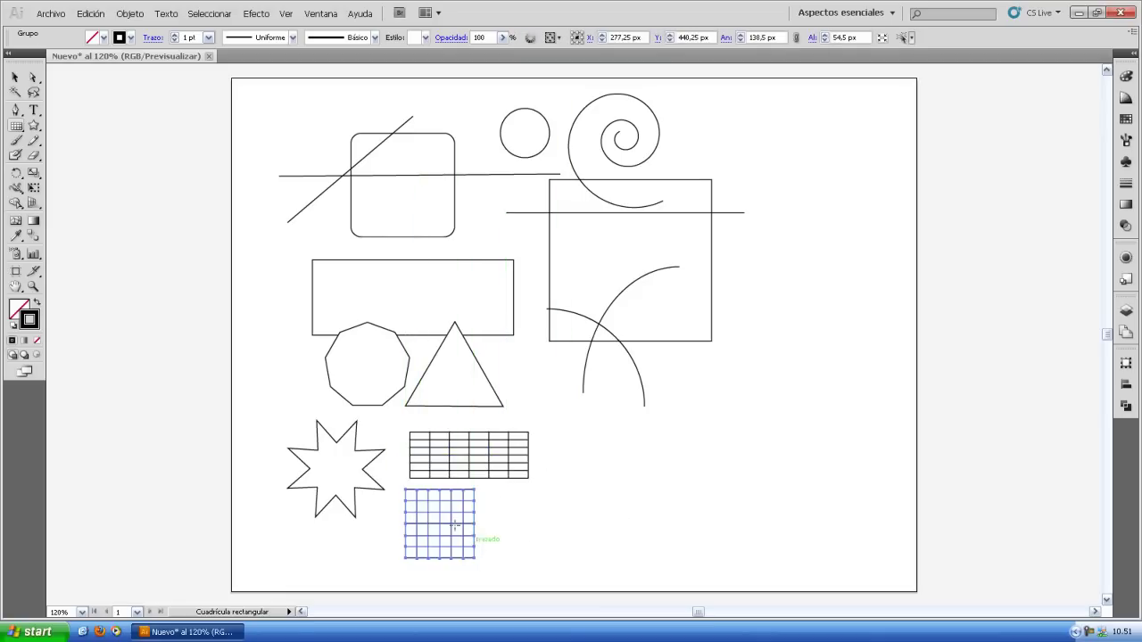
# Step: Draw three polar grids in a row to the right of the square grid, one of them a narrow ellipse
pyautogui.click(17, 127)
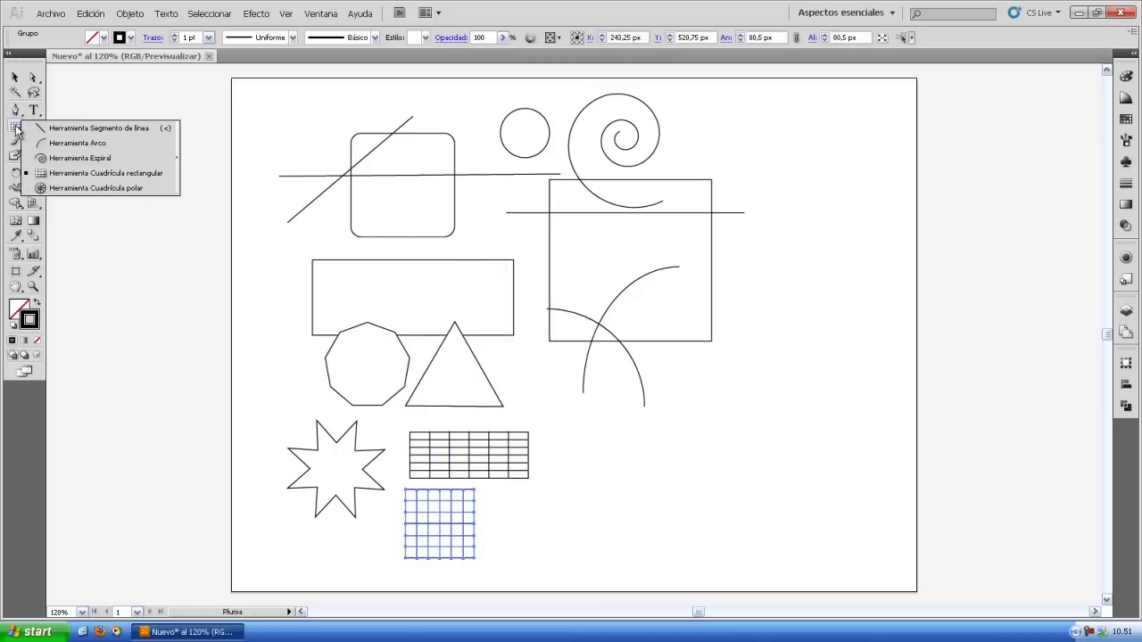
pyautogui.click(76, 187)
pyautogui.moveTo(494, 489); pyautogui.dragTo(592, 551)
pyautogui.moveTo(604, 490); pyautogui.dragTo(669, 546)
# Step: Move the lower arc to start at the large square's lower-left corner and place the 278 px horizontal line above the spiral
pyautogui.keyDown('ctrl'); pyautogui.click(630, 465); pyautogui.keyUp('ctrl')
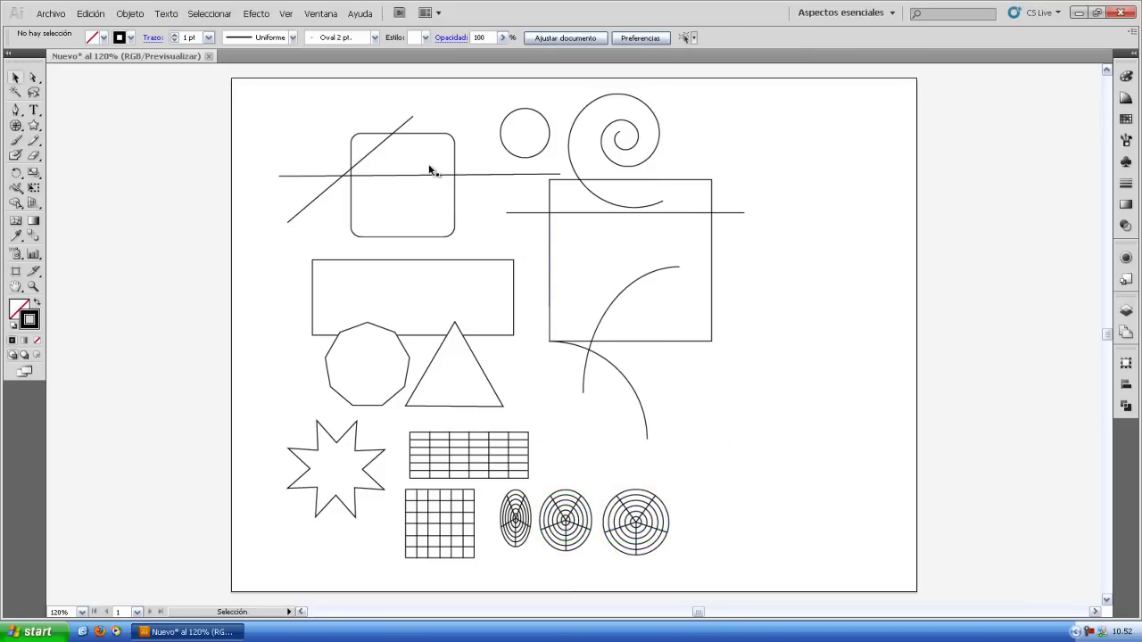
pyautogui.moveTo(653, 214); pyautogui.dragTo(646, 89)
pyautogui.click(429, 106)
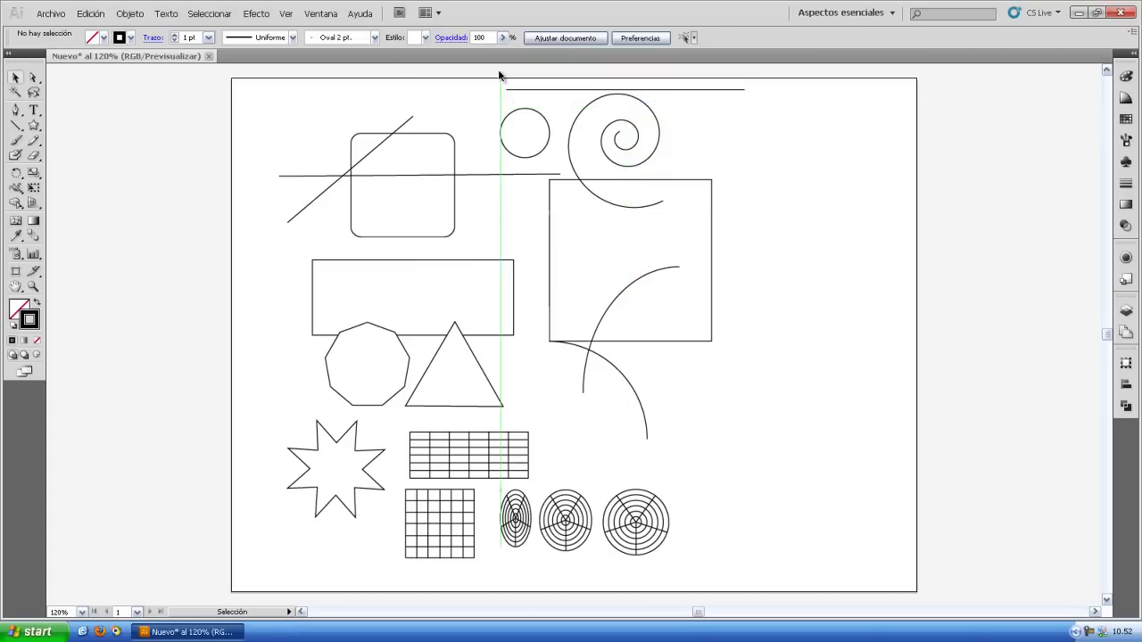
# Step: Give the triangle a red stroke of R 237, G 0, B 0 and a yellow fill of R 240, G 255, B 63
pyautogui.click(438, 364)
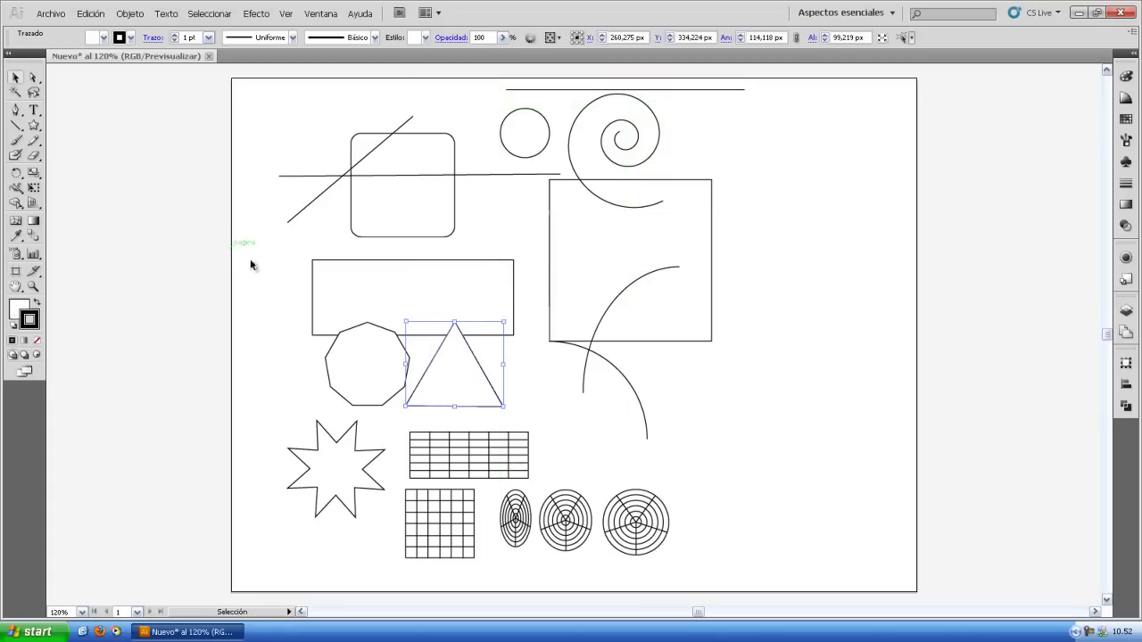
pyautogui.click(1126, 77)
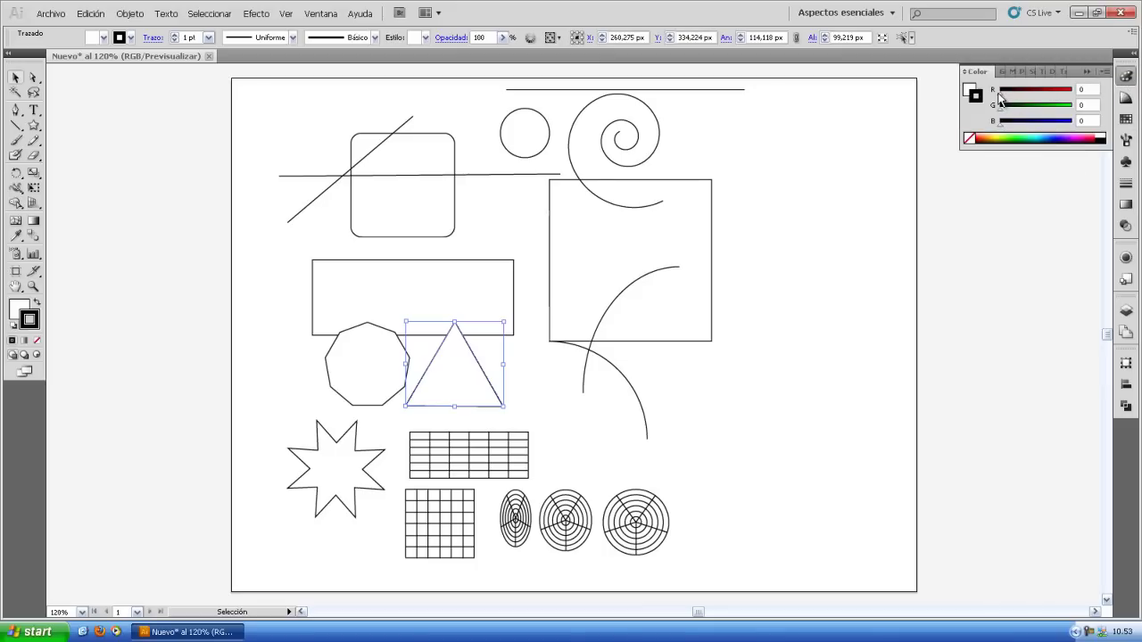
pyautogui.moveTo(1009, 97); pyautogui.dragTo(1069, 97)
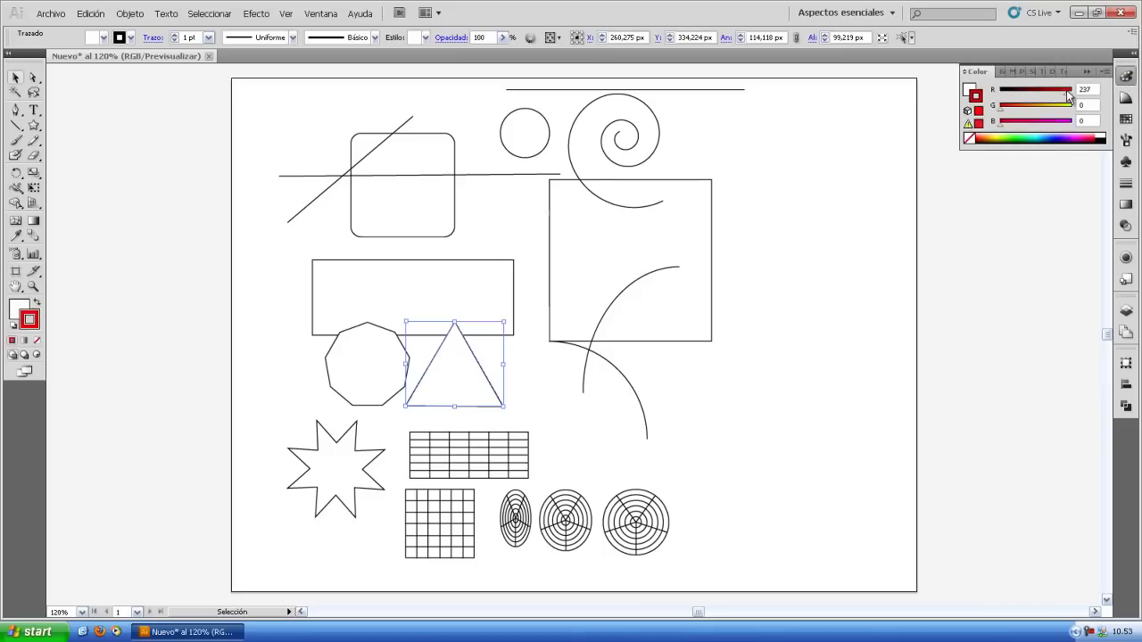
pyautogui.click(970, 88)
pyautogui.click(1004, 139)
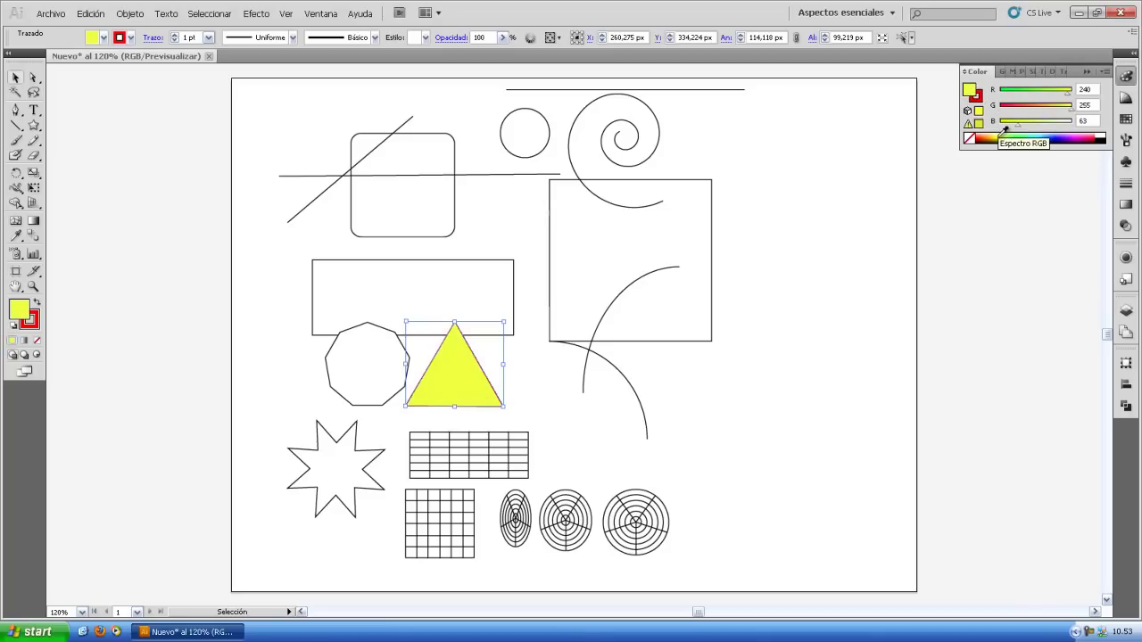
# Step: Switch the color sliders to CMYK and fill the large square with blue, C 92.55, M 72.94, Y 0, K 0
pyautogui.click(1105, 72)
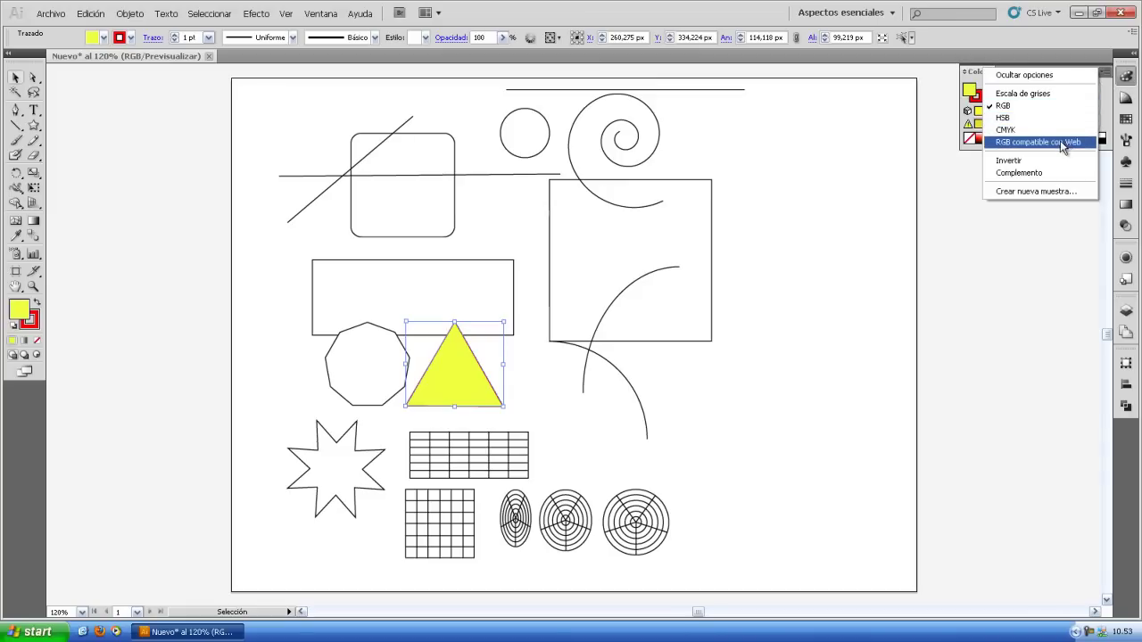
pyautogui.click(1104, 76)
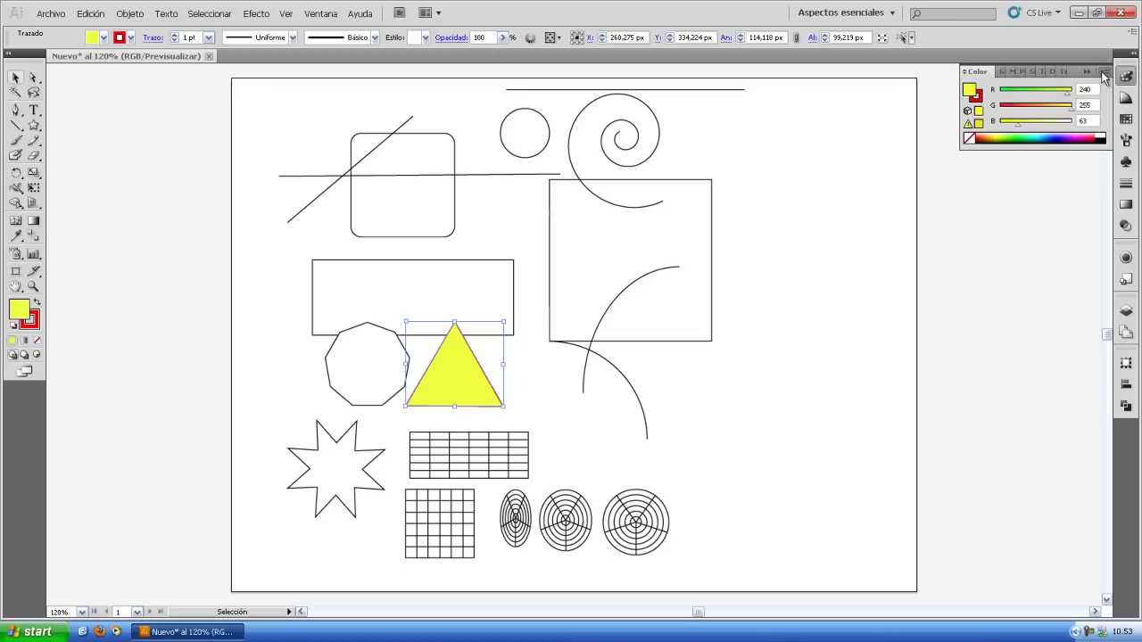
pyautogui.click(1103, 75)
pyautogui.click(1008, 141)
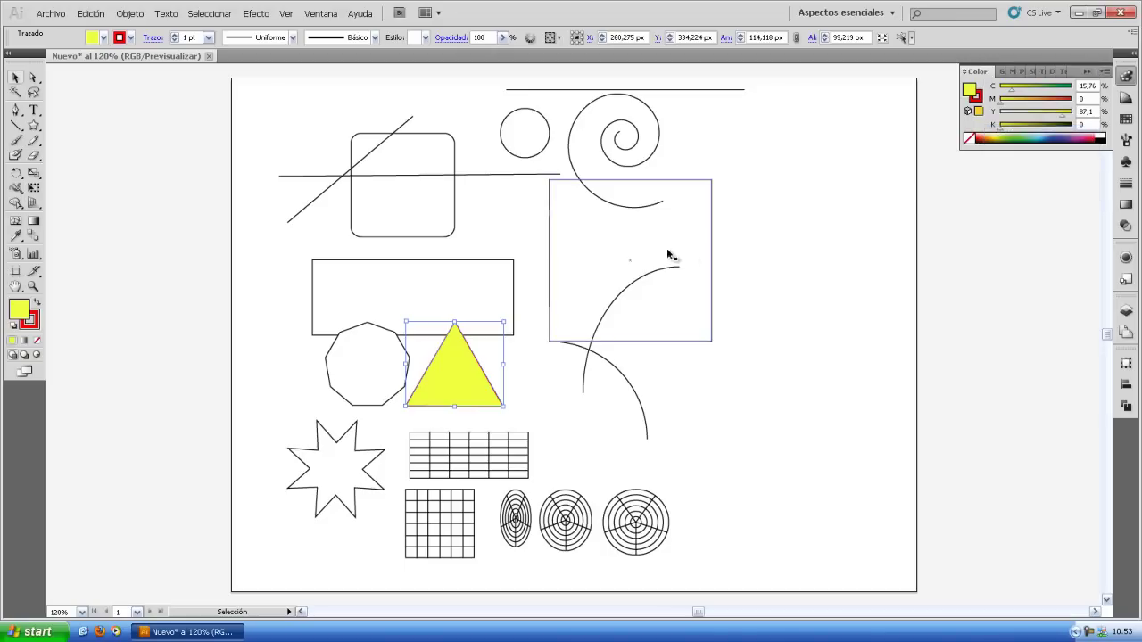
pyautogui.click(574, 246)
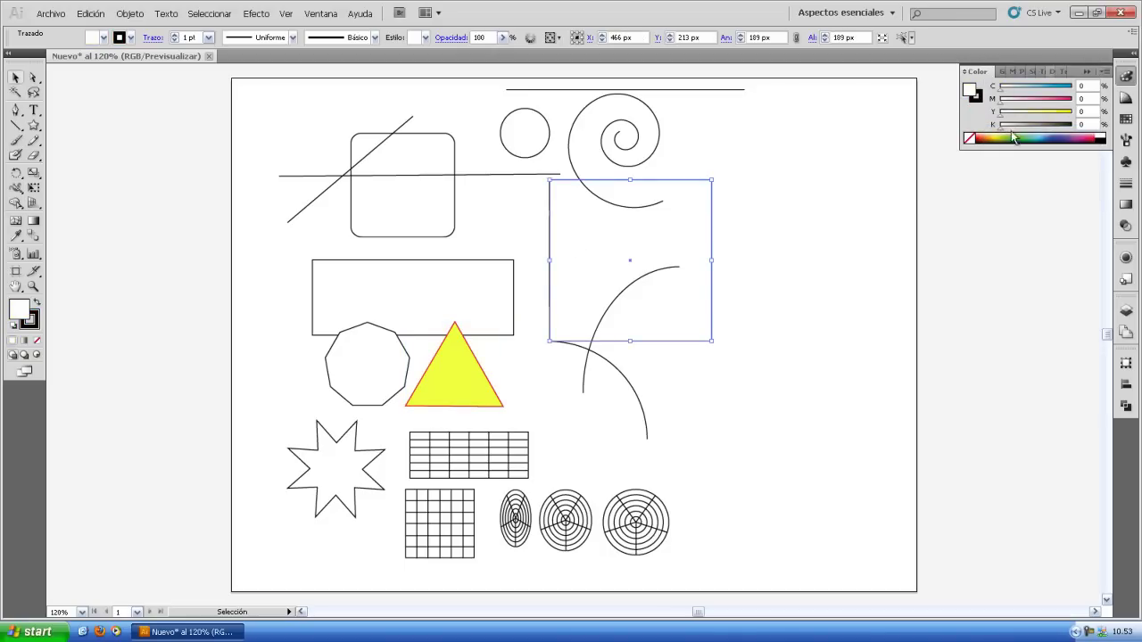
pyautogui.moveTo(1013, 136); pyautogui.dragTo(1059, 134)
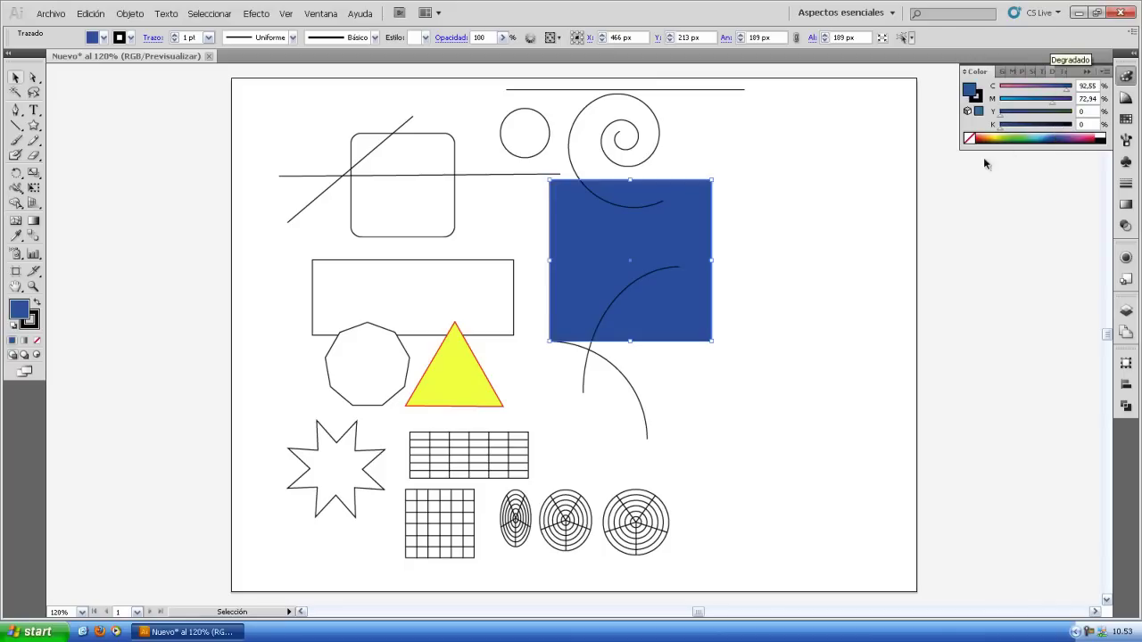